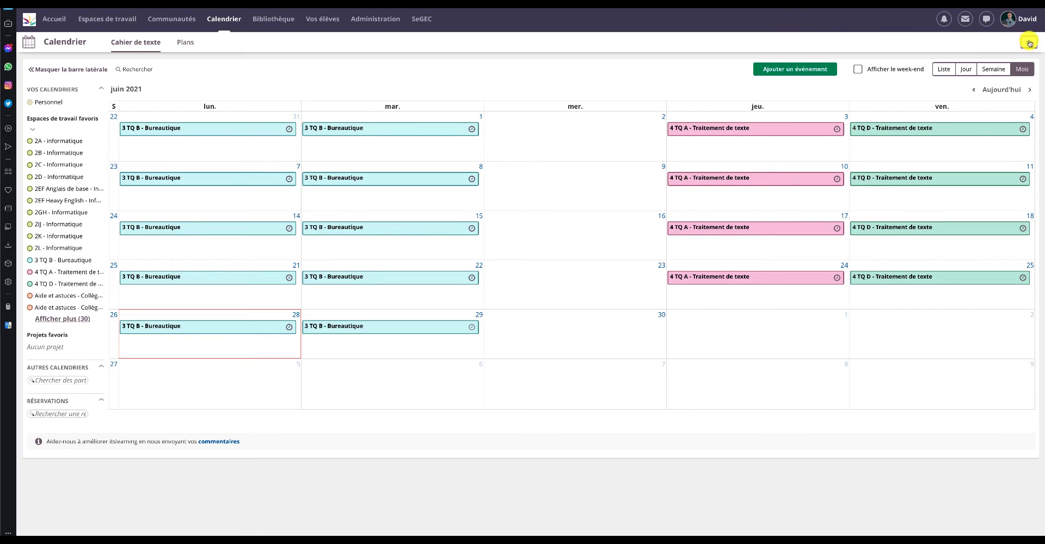
- Print the calendar events of 3 TQ B - Bureautique for the period 01/09/2020 to 30/06/2021
left_click(1032, 43)
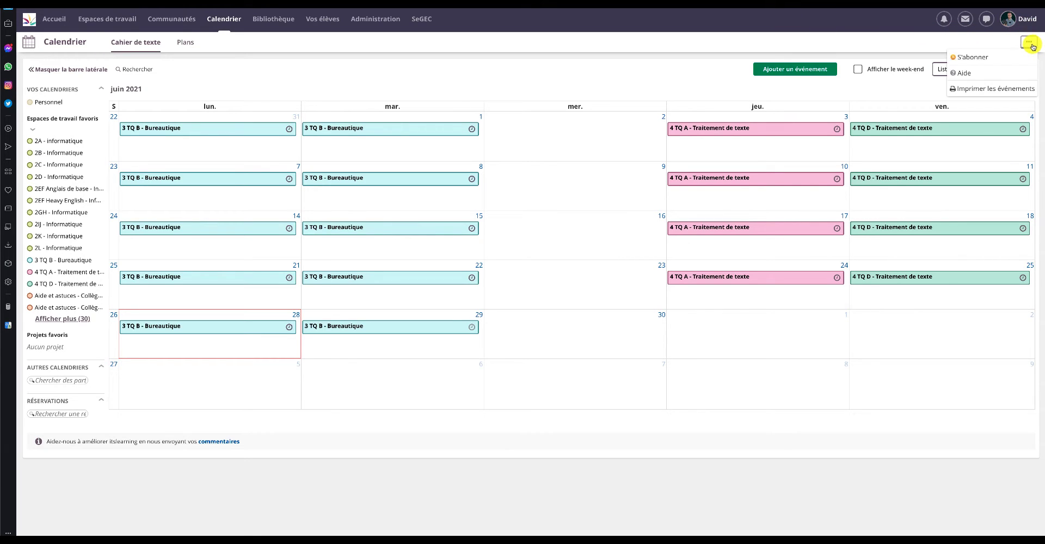
left_click(984, 90)
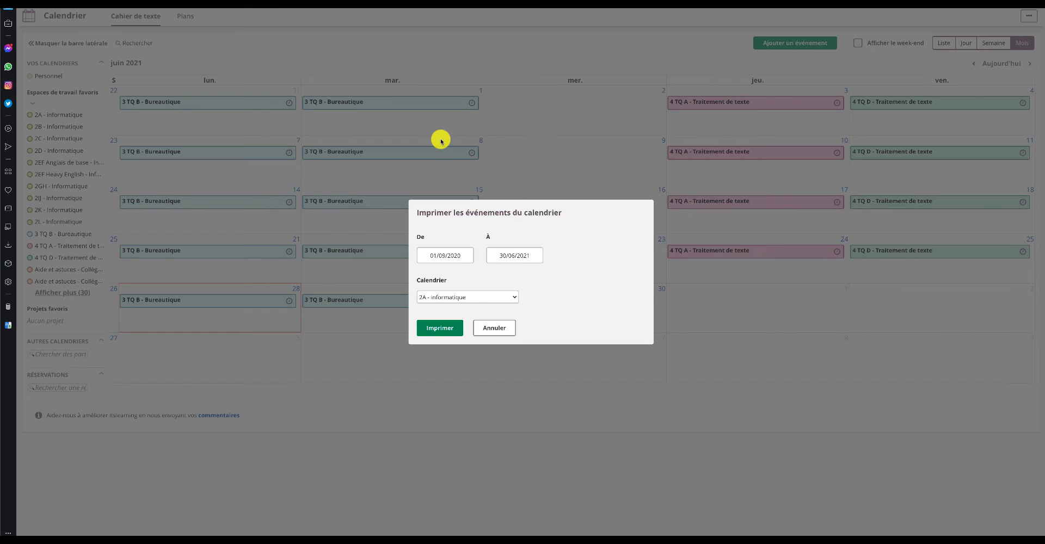
left_click(515, 299)
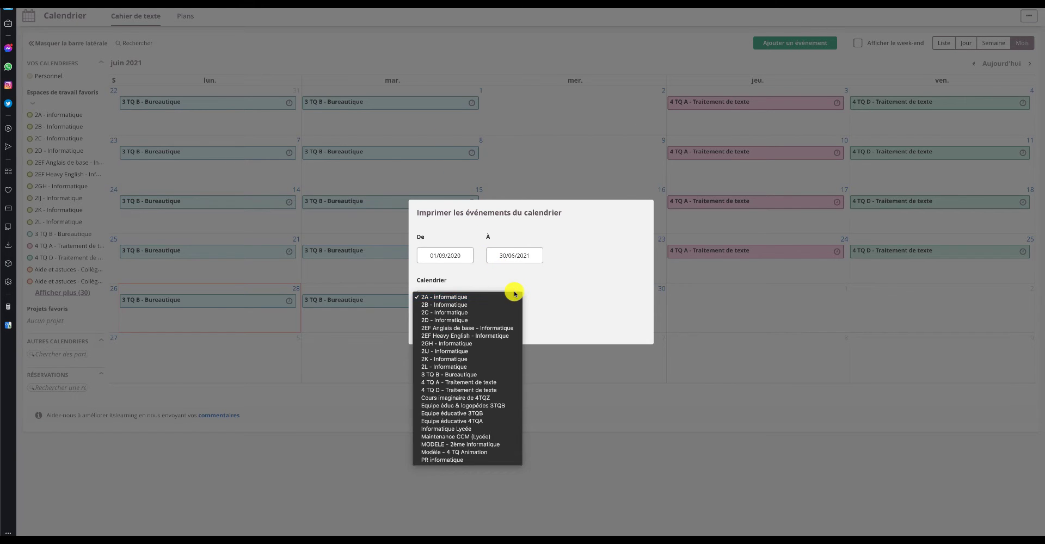
left_click(462, 375)
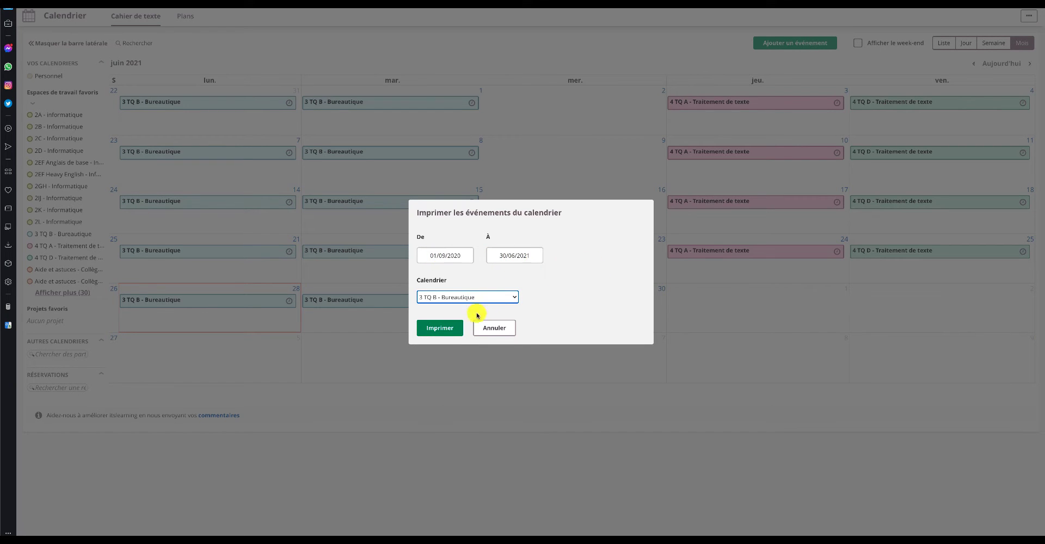
left_click(445, 328)
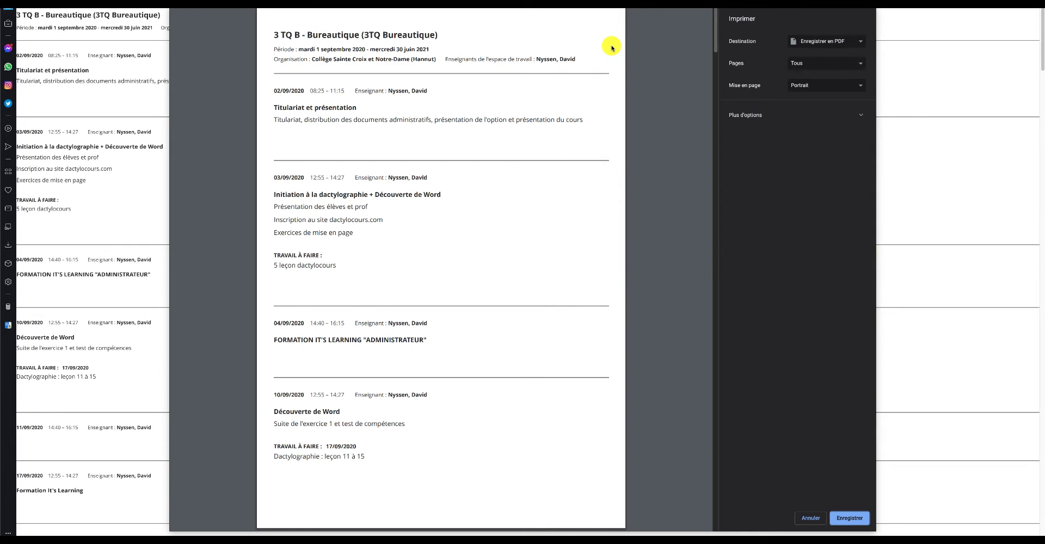
- Save the print-out as a PDF in the Bureau folder under the name calendrier 3TQB 2020 21.pdf
left_click(856, 42)
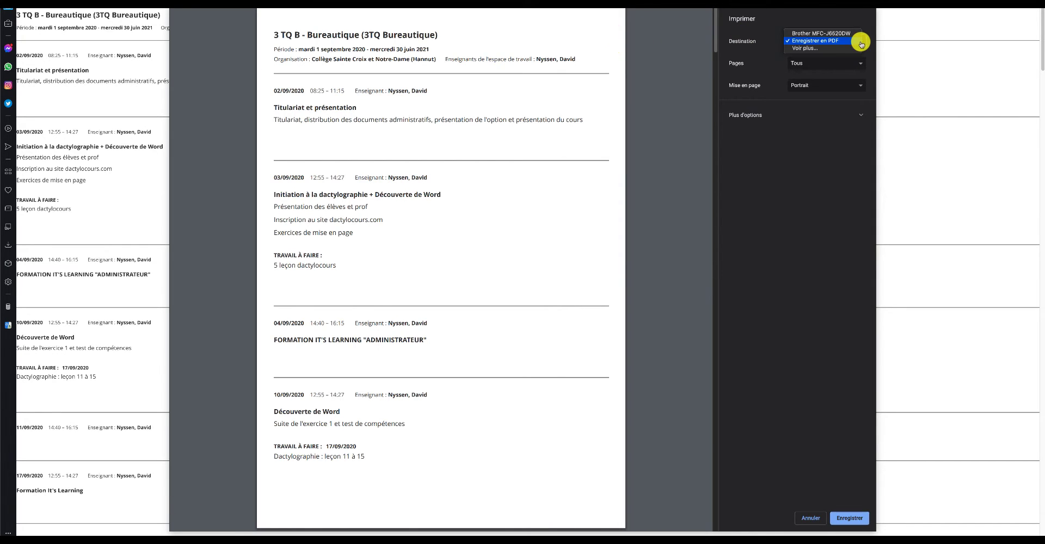
left_click(809, 42)
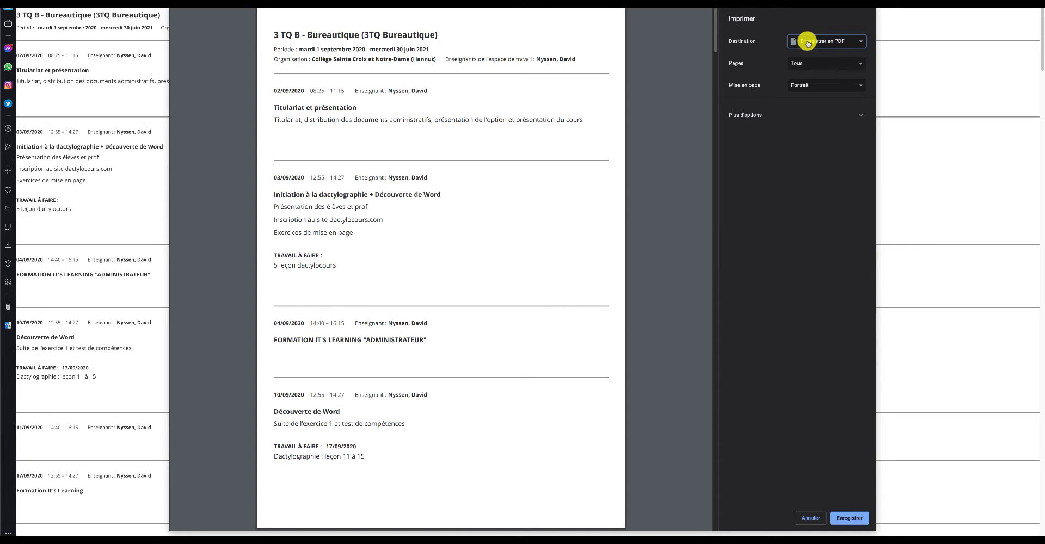
left_click(858, 525)
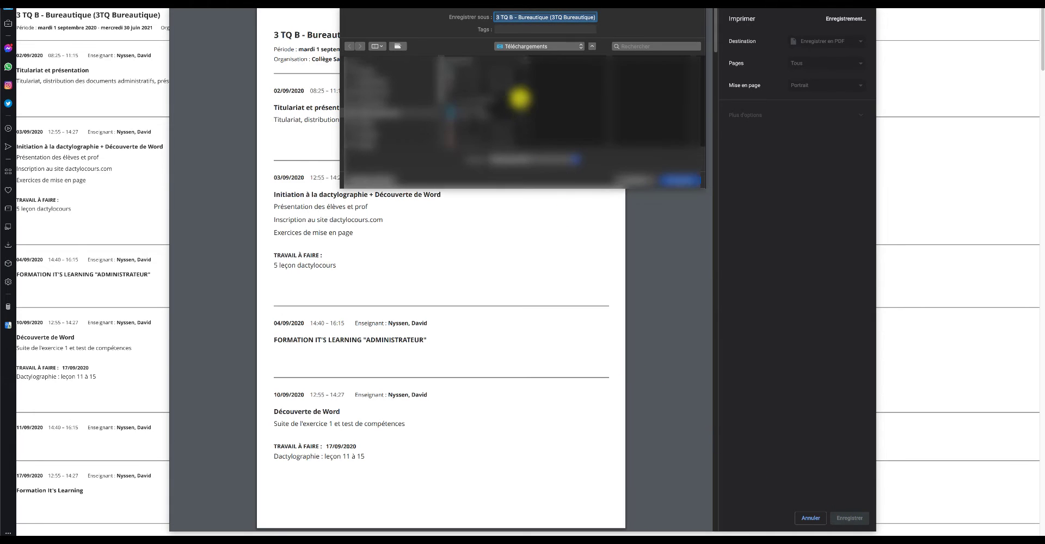
left_click(373, 71)
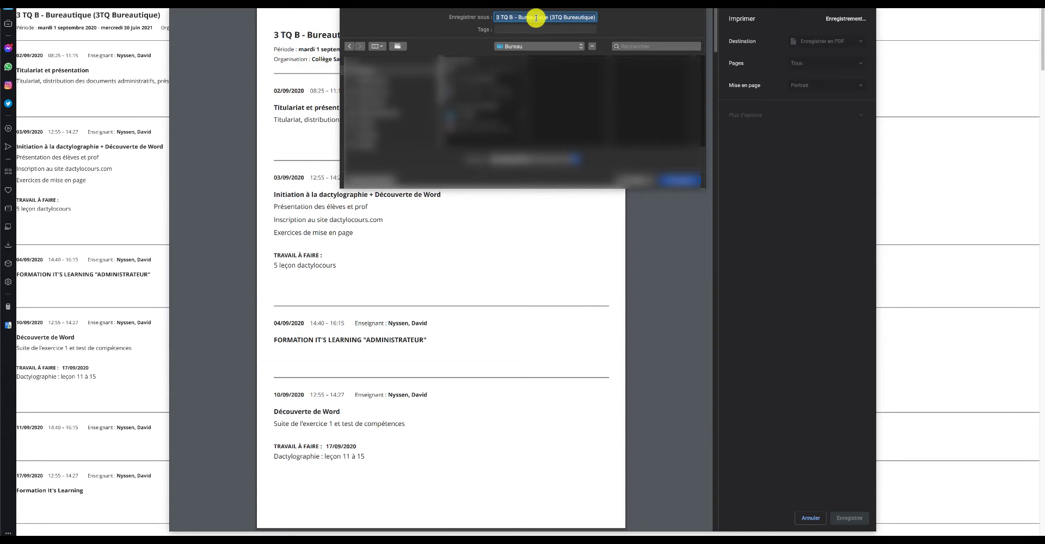
type("cl.pdf")
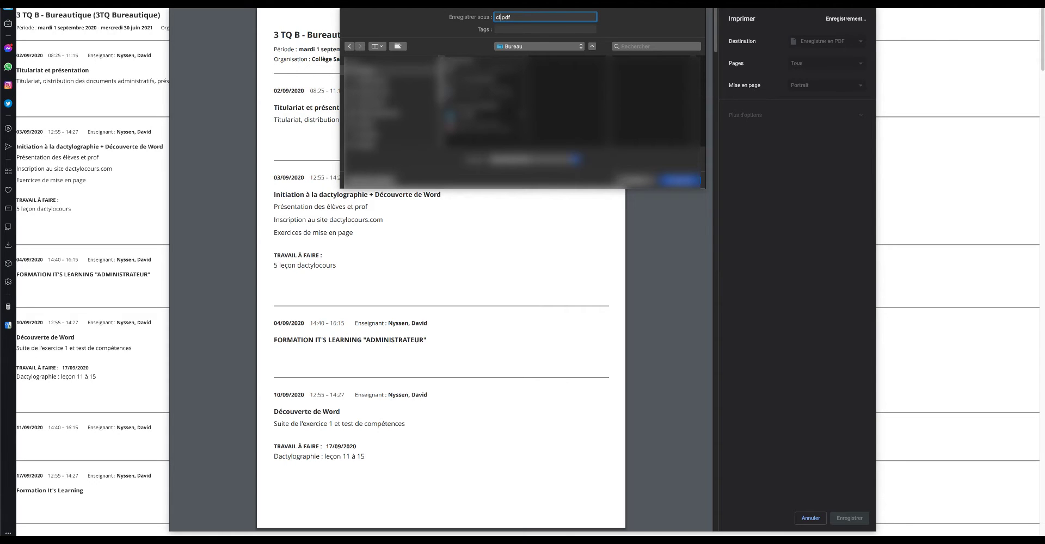
type("alendrier 3TQB 2020 21")
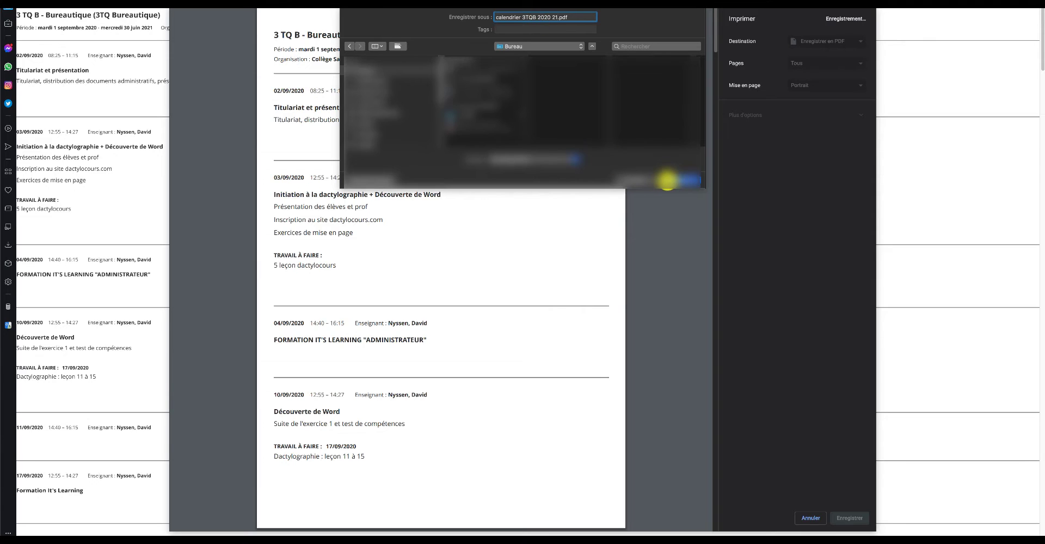
left_click(670, 180)
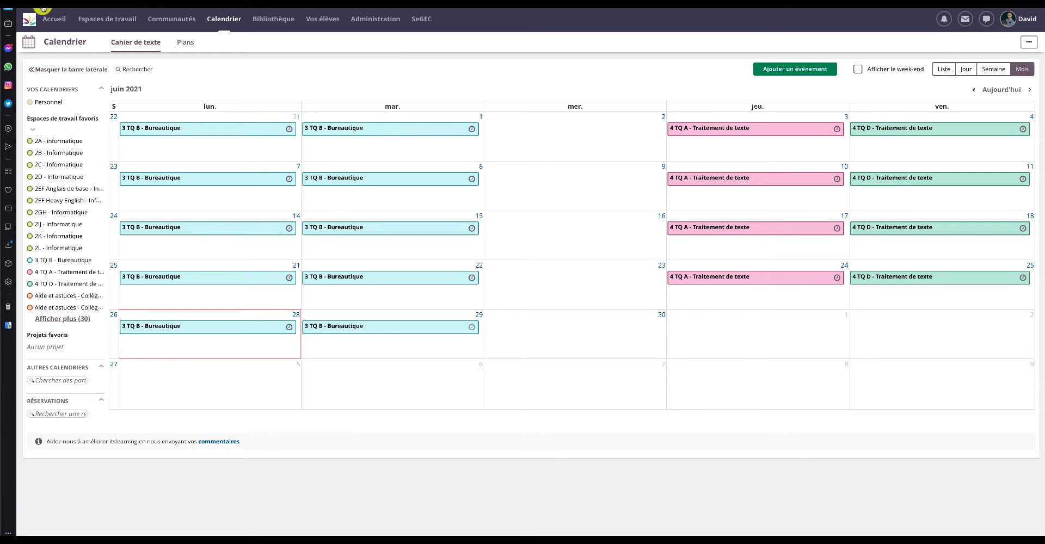
- Open the evaluation report of the 3 TQ B - Bureautique workspace and review the selectable periods, keeping P1
left_click(53, 262)
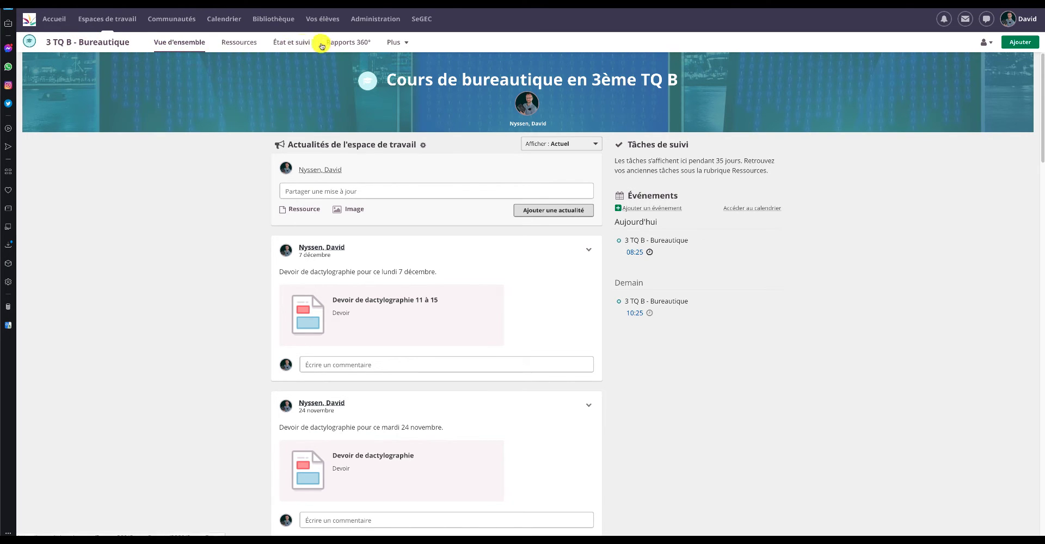
left_click(299, 43)
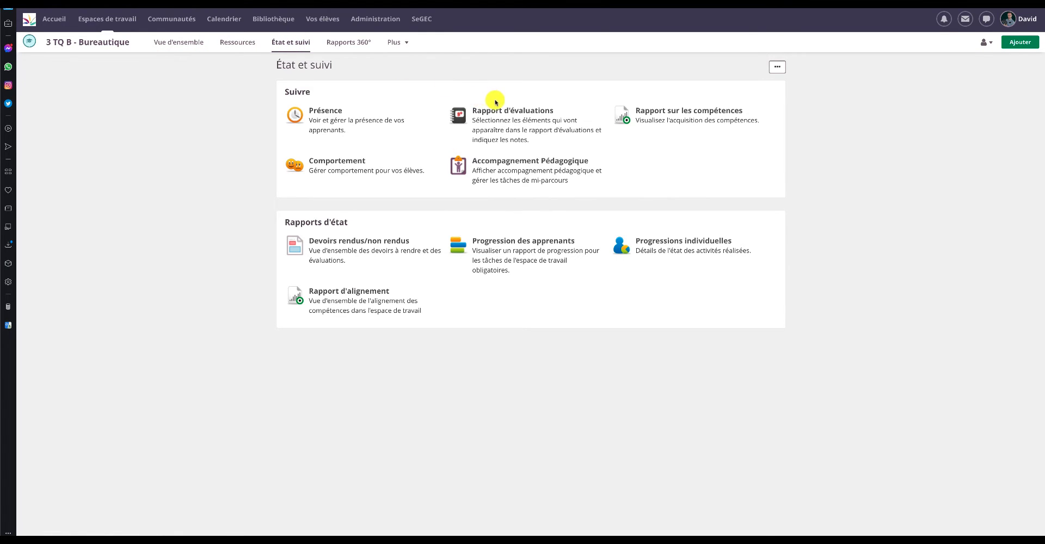
left_click(504, 125)
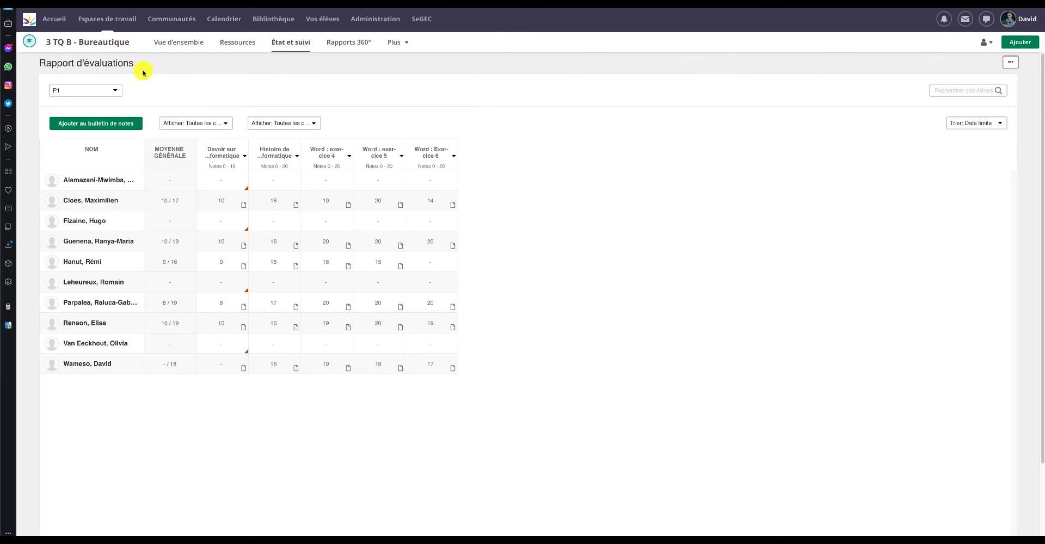
left_click(115, 90)
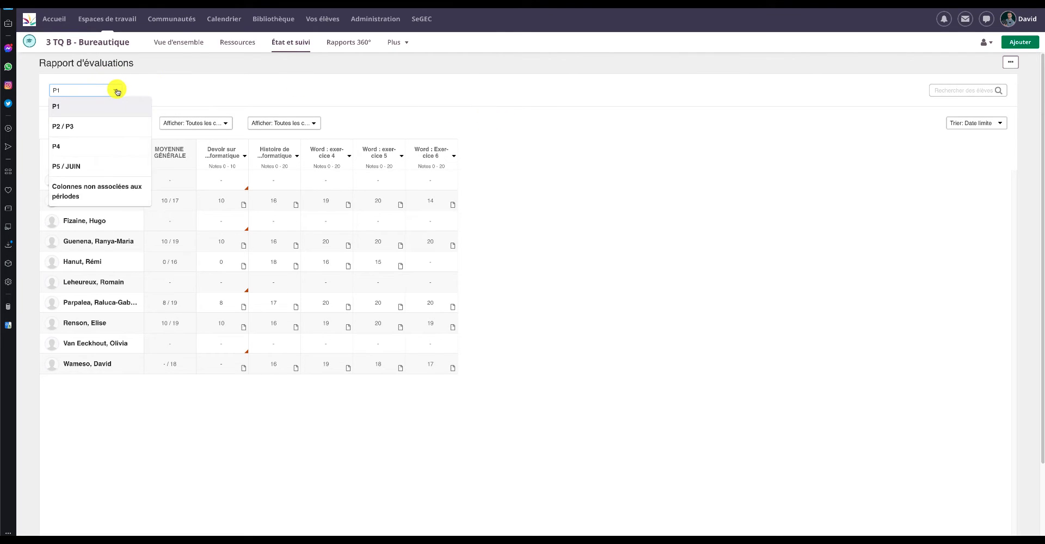
left_click(115, 91)
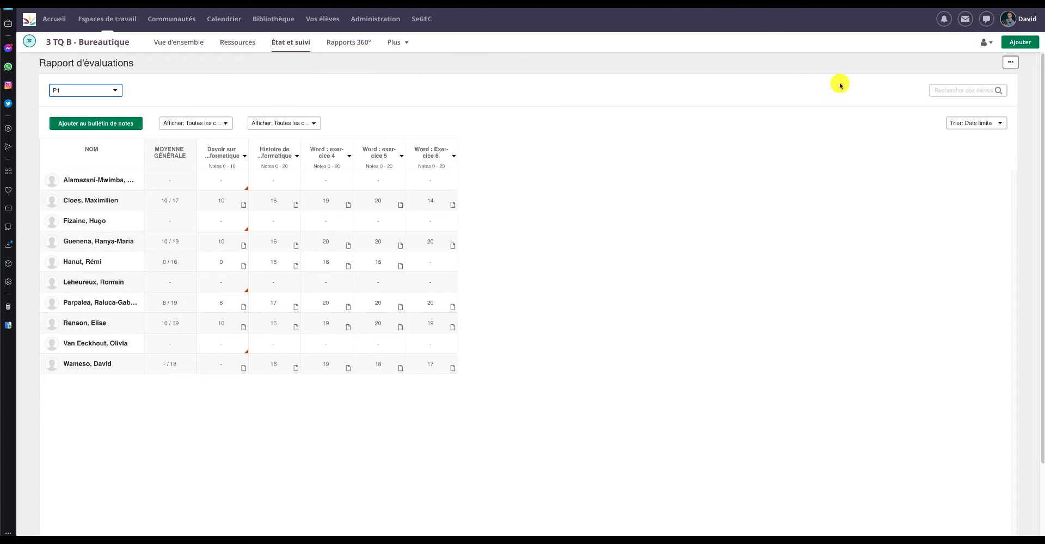
- Export the evaluation report to Excel and open the downloaded workbook
left_click(1011, 63)
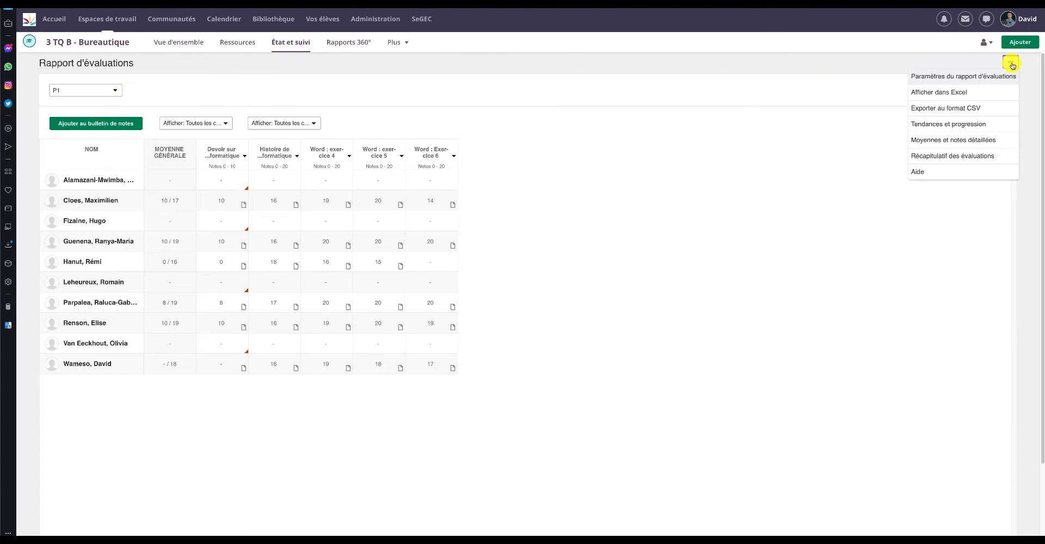
left_click(961, 96)
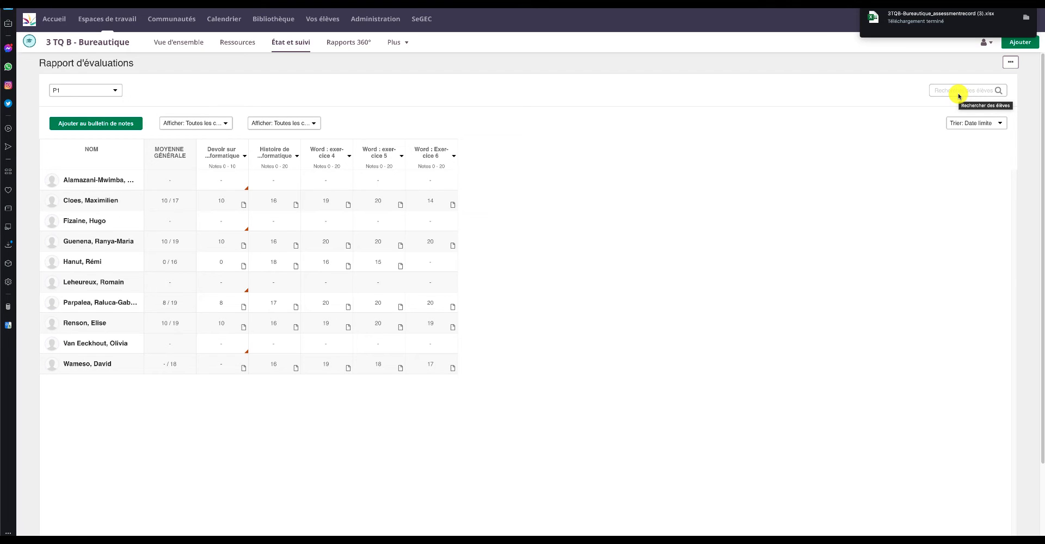
left_click(916, 22)
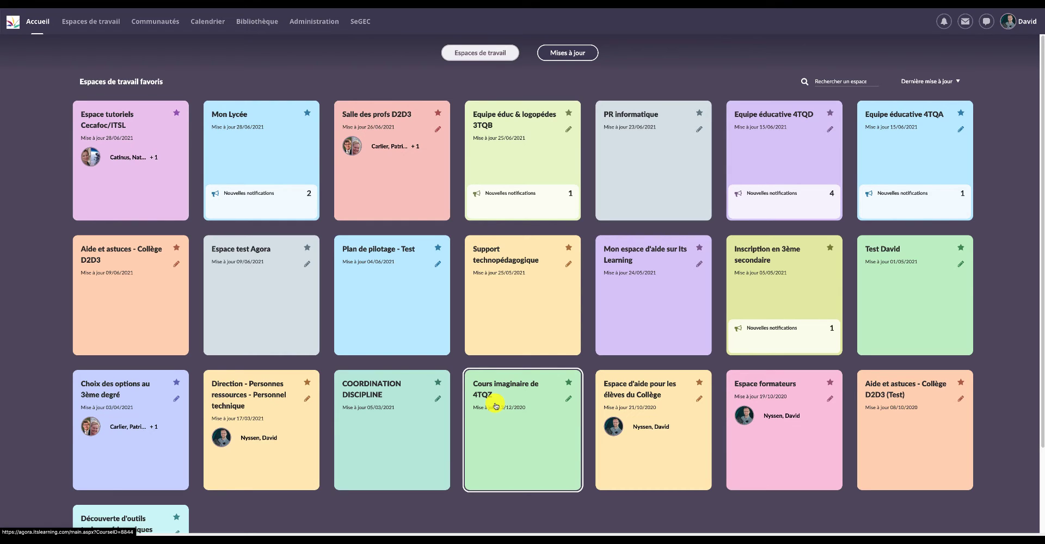
- Start a new workspace based on an existing one and title it Cours imaginaire de 4TQ Z 2021-2022
left_click(82, 17)
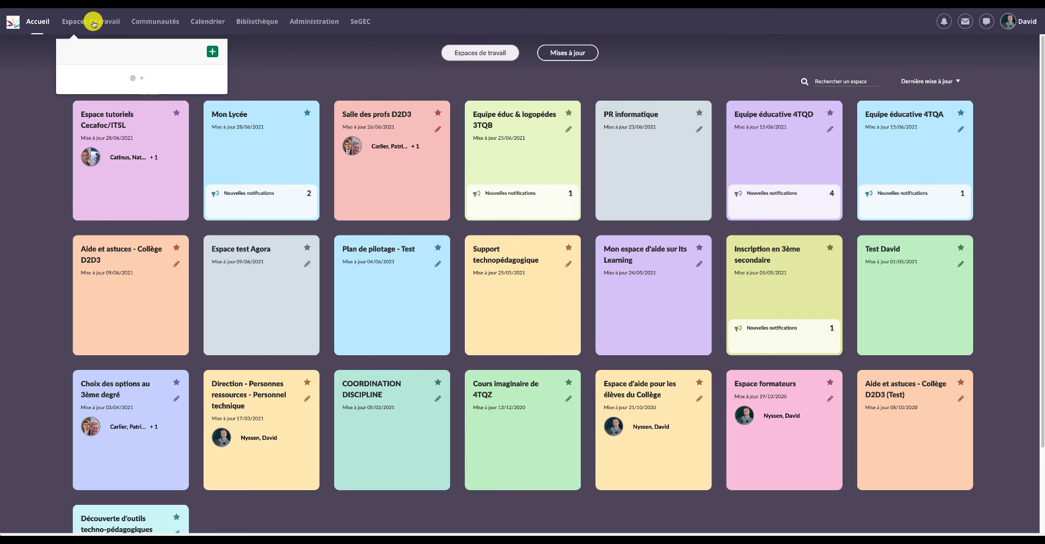
left_click(212, 55)
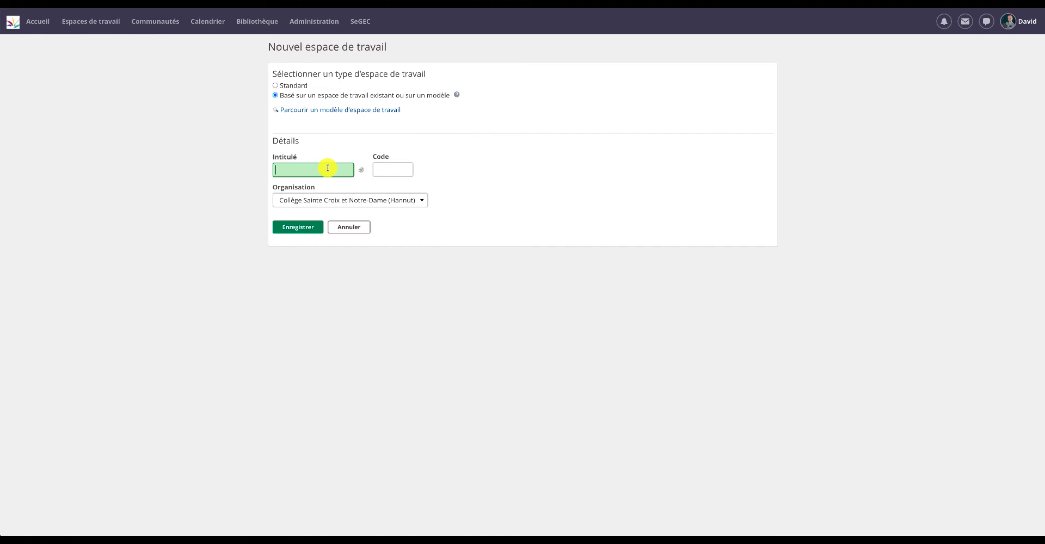
type("Cours")
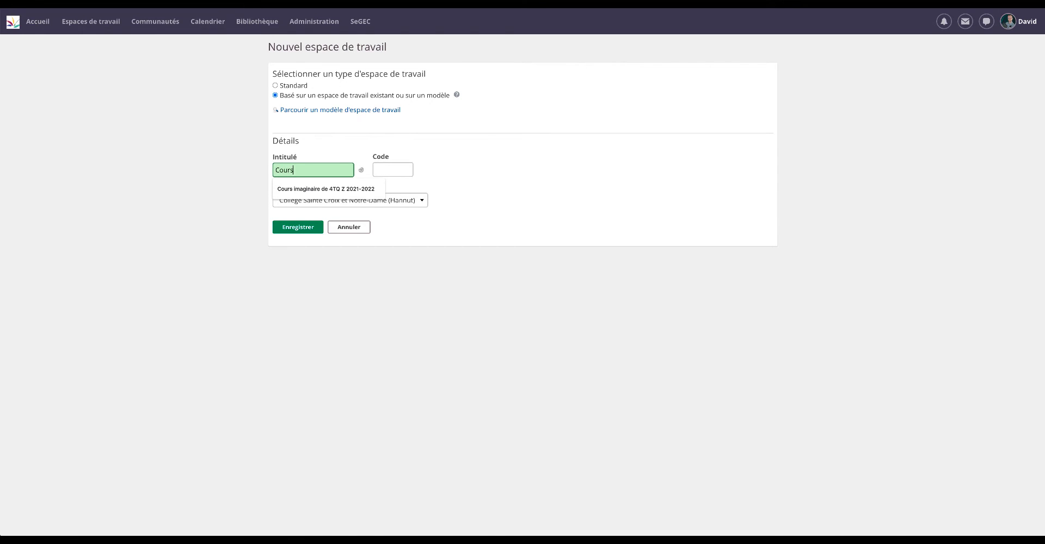
type(" imaginaire")
key("Down")
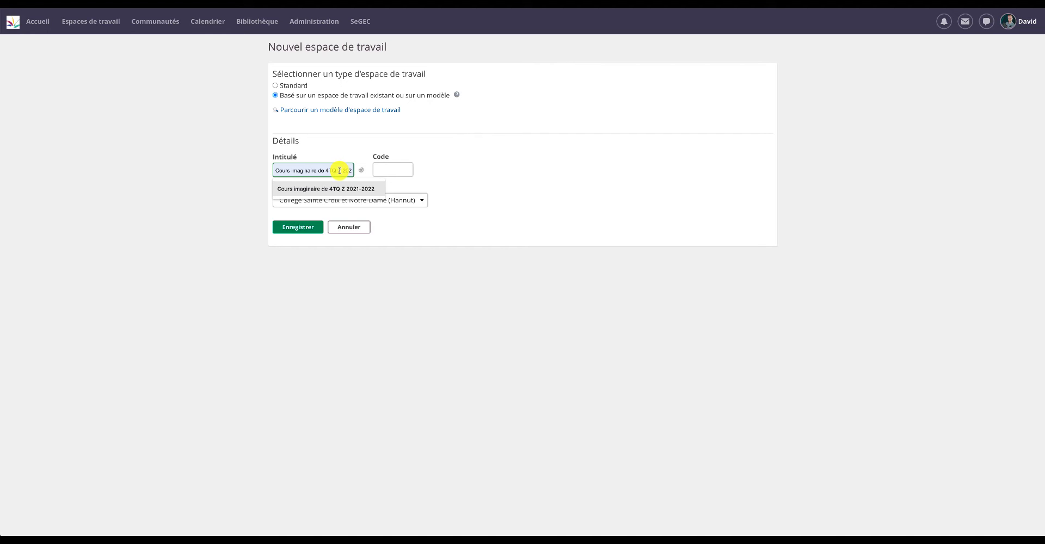
key("Escape")
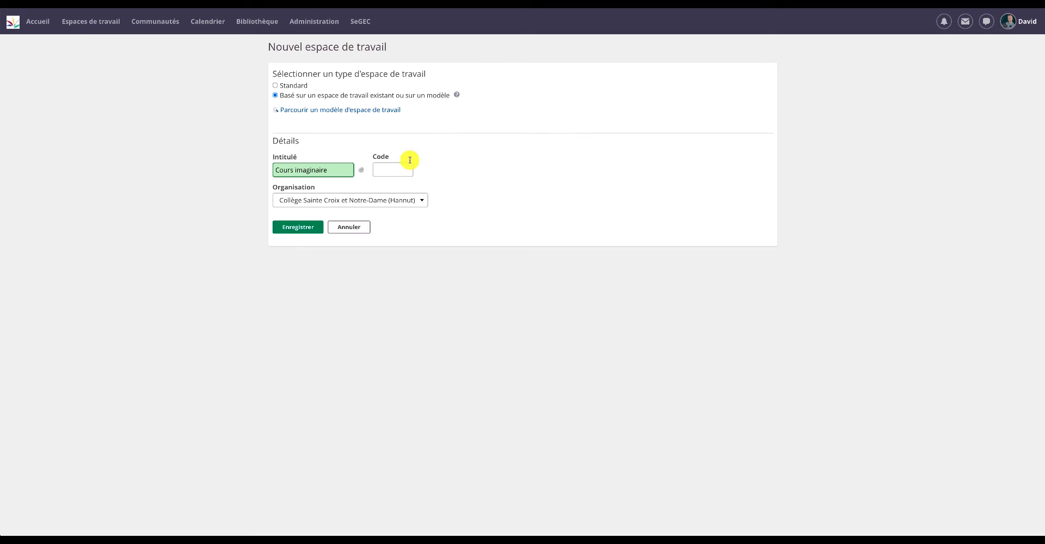
type("de 4TQ")
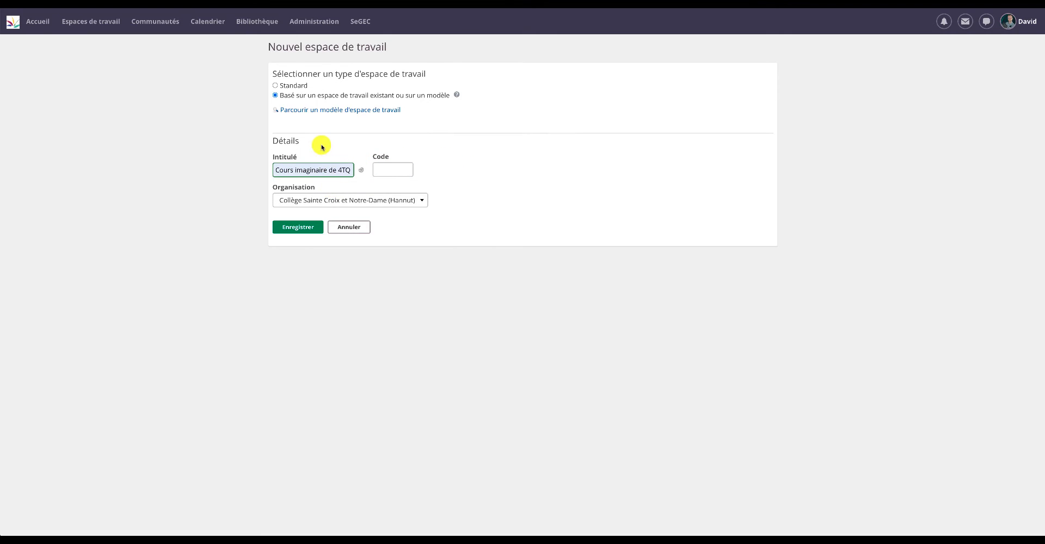
- Choose Cours imaginaire de 4TQZ as the workspace's model, keep its periods, and save the new workspace
left_click(329, 111)
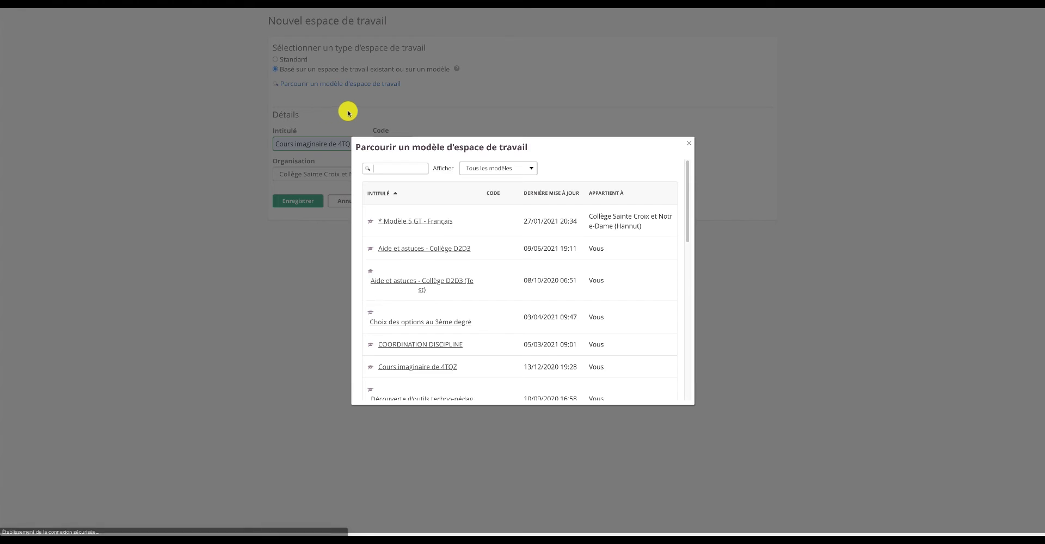
left_click(409, 368)
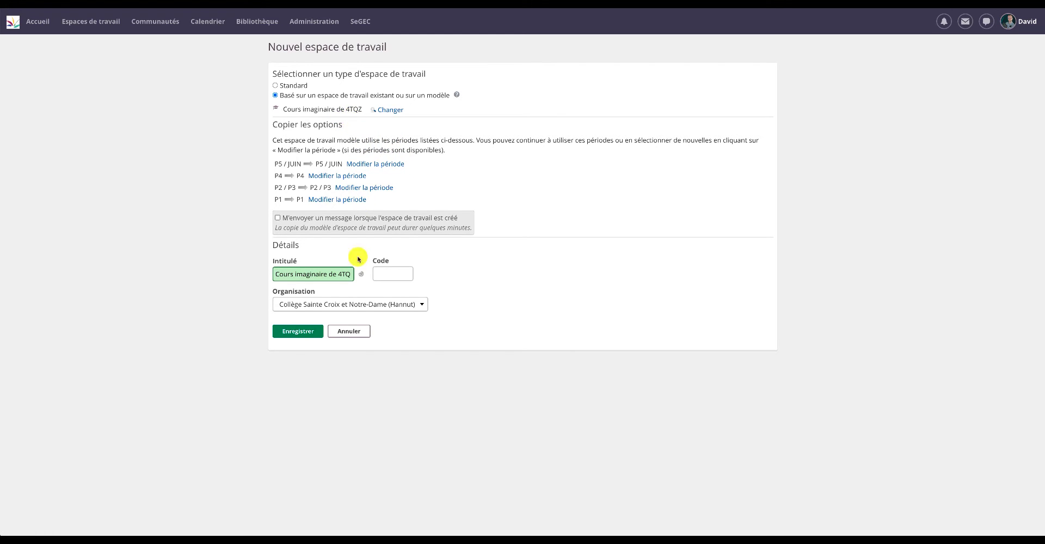
left_click(301, 333)
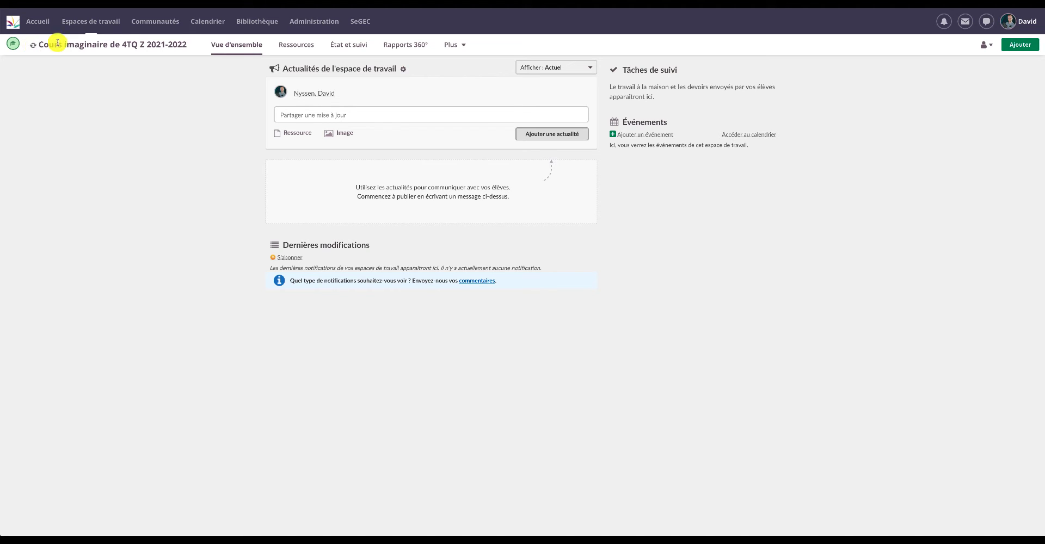
- In the new workspace's resources, deactivate Test vidio 25 octobre, Nouvelles inscriptions, Ma première visioconférence, Les homophones lexicaux en parcours and Test visio
left_click(305, 47)
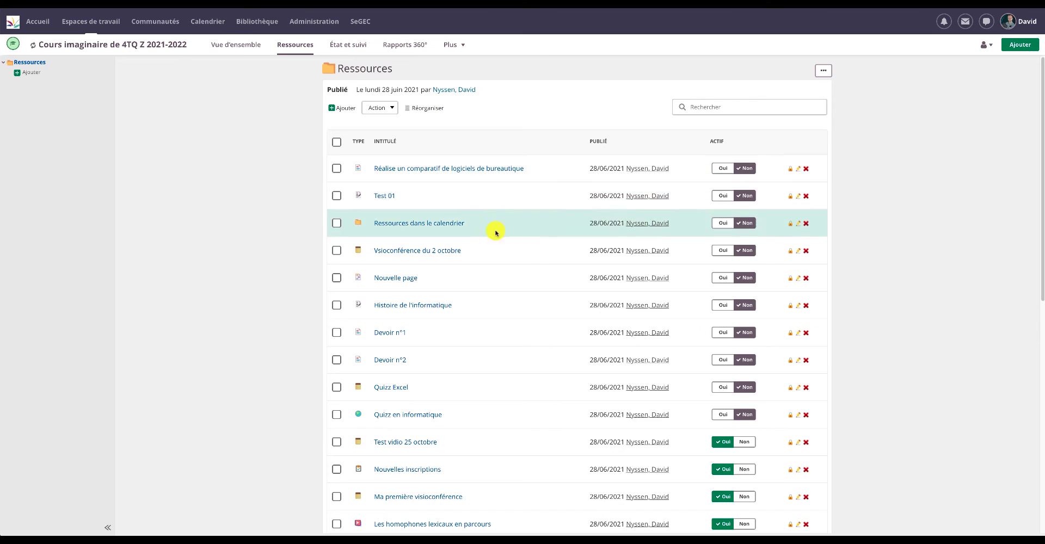
scroll(546, 439, "down", 8)
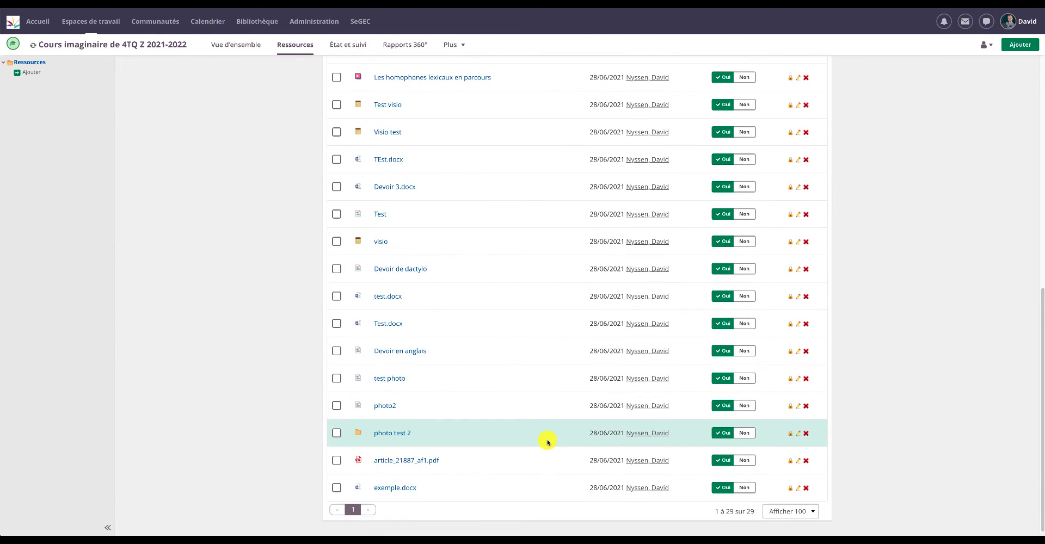
scroll(547, 443, "up", 7)
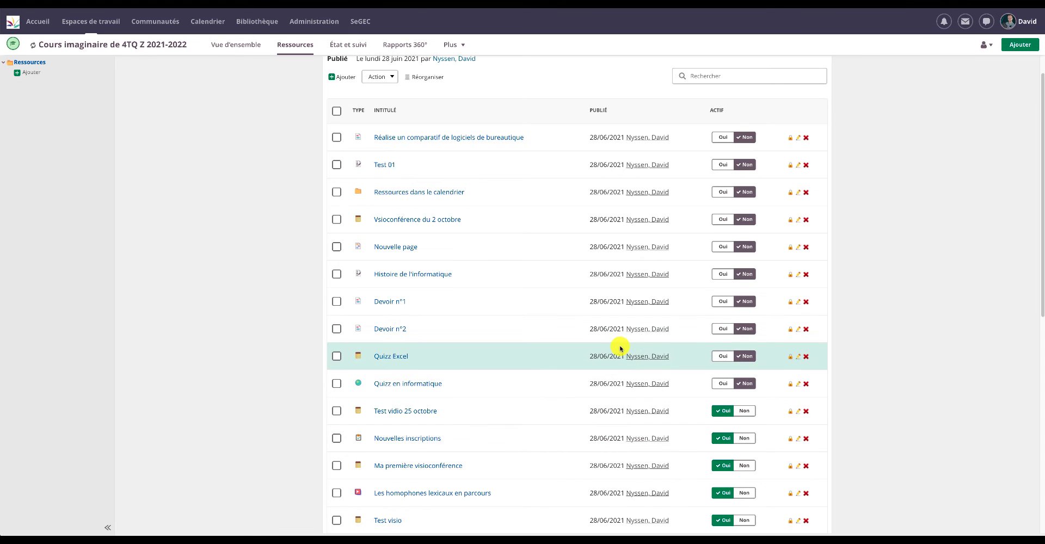
scroll(691, 354, "down", 1)
left_click(723, 349)
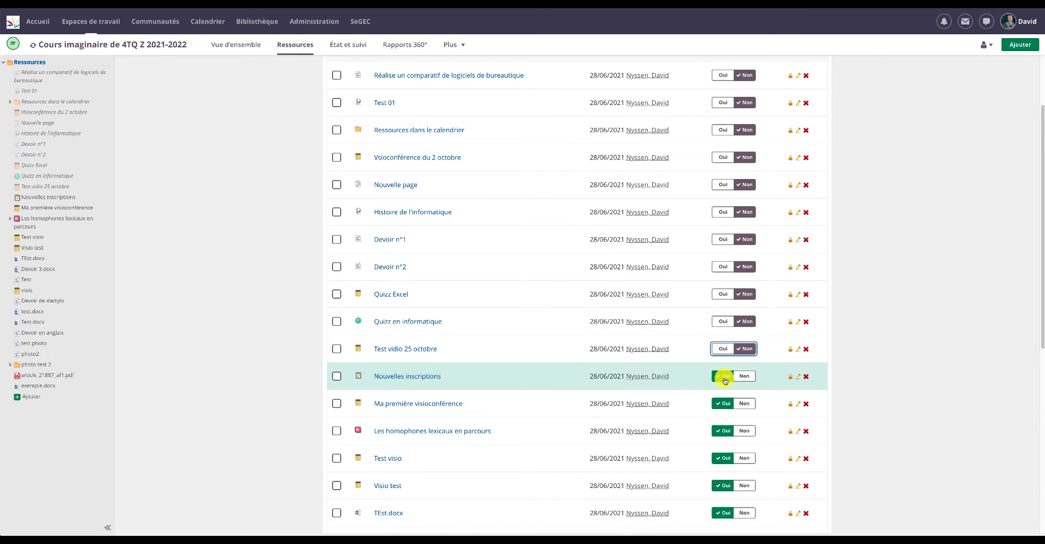
left_click(723, 377)
left_click(723, 404)
left_click(724, 434)
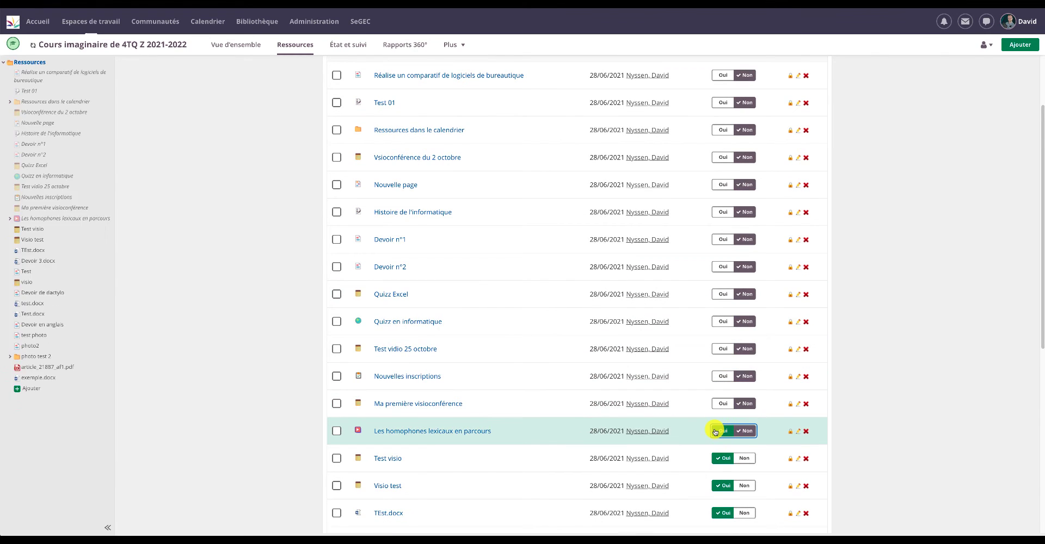
left_click(722, 456)
- Deactivate the Visio test, TEst.docx and Devoir 3.docx resources
scroll(721, 453, "down", 1)
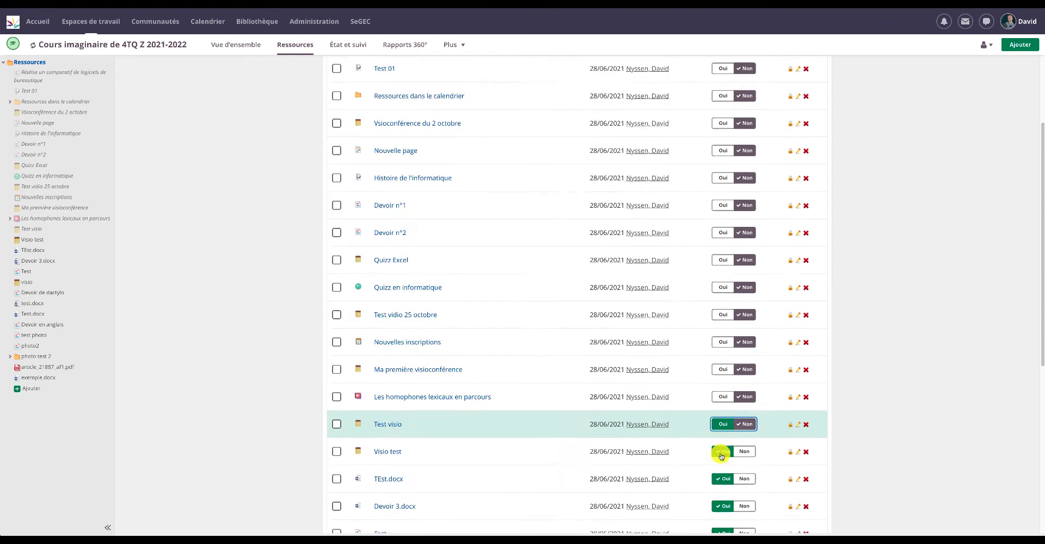
left_click(723, 429)
left_click(718, 450)
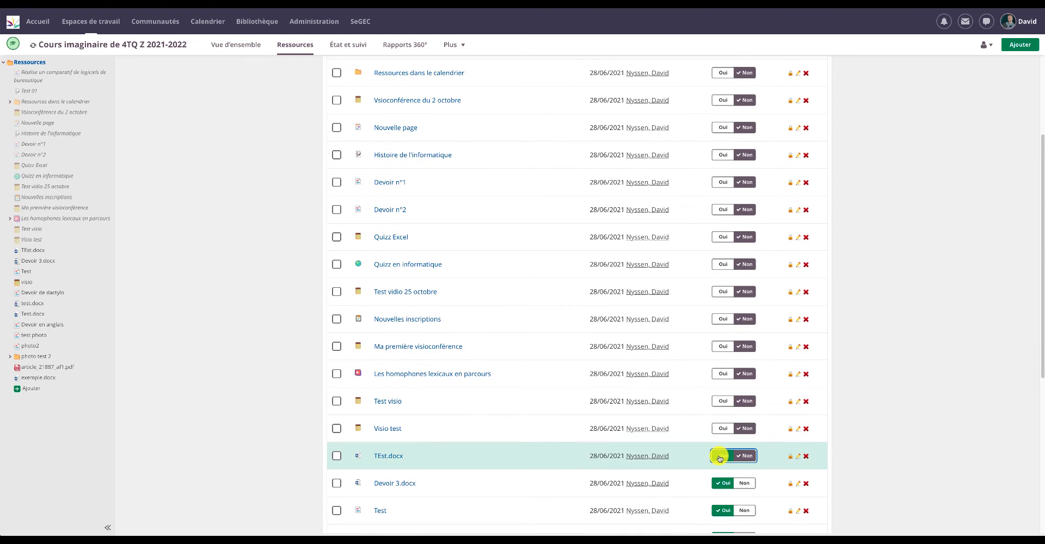
scroll(721, 446, "down", 1)
left_click(722, 439)
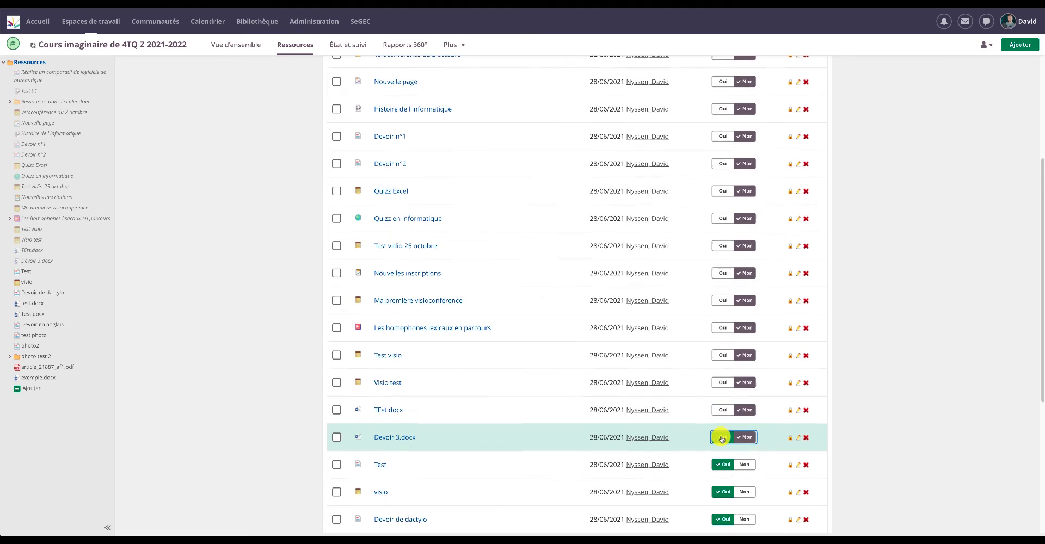
- Deactivate the Test, visio, Devoir de dactylo and test.docx resources
scroll(722, 438, "down", 1)
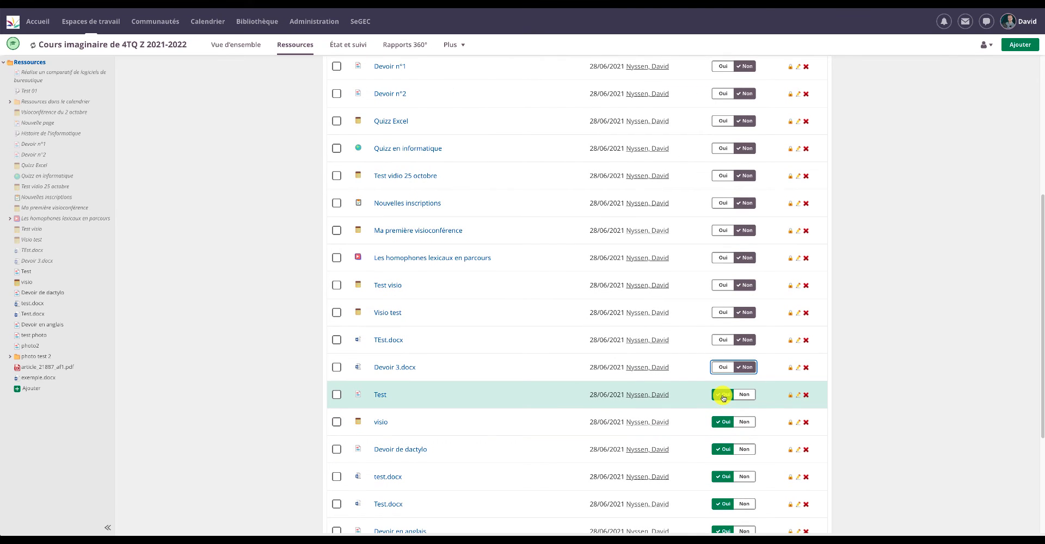
left_click(723, 398)
left_click(723, 423)
left_click(723, 451)
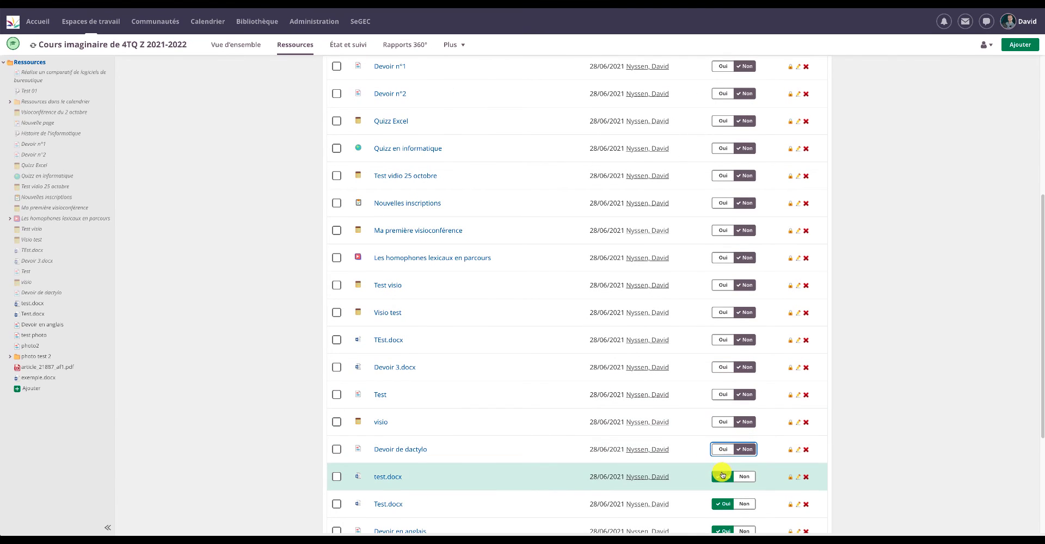
left_click(722, 475)
- Deactivate the Test.docx, Devoir en anglais, test photo and photo2 resources
scroll(723, 468, "down", 3)
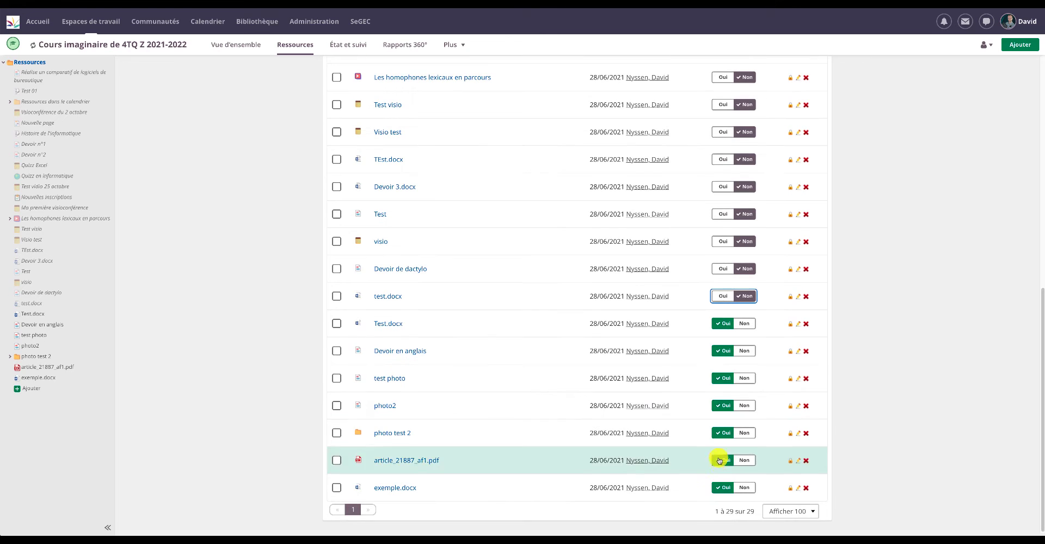
left_click(721, 329)
left_click(722, 352)
left_click(722, 379)
left_click(723, 407)
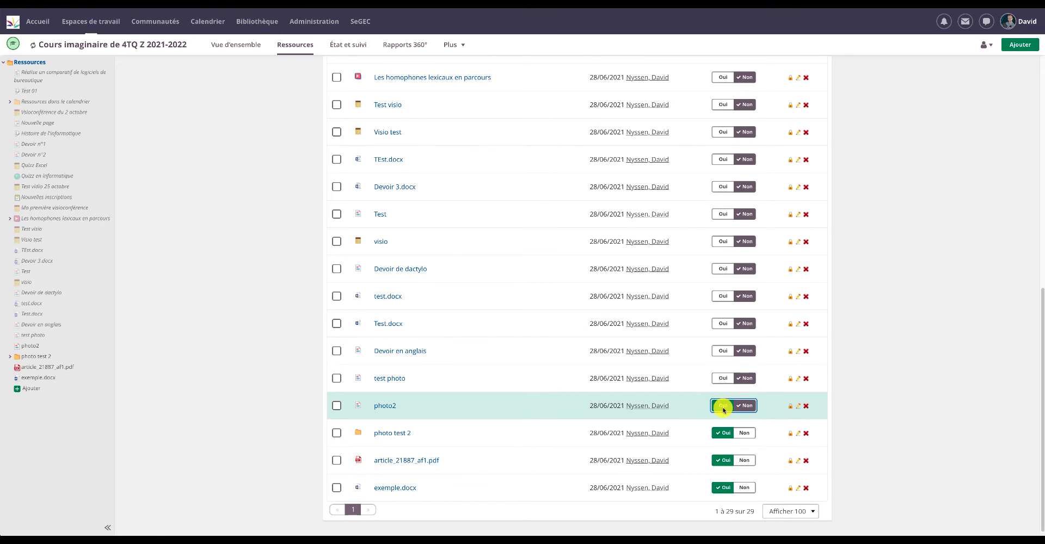
- Deactivate the photo test 2 folder without deactivating its contents, as well as article_21887_af1.pdf and exemple.docx
left_click(724, 433)
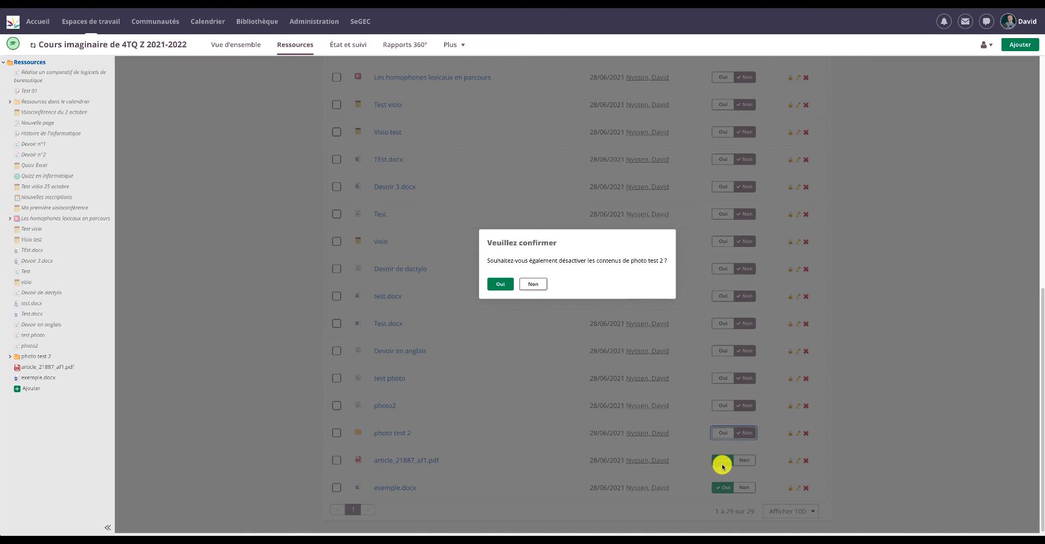
left_click(531, 285)
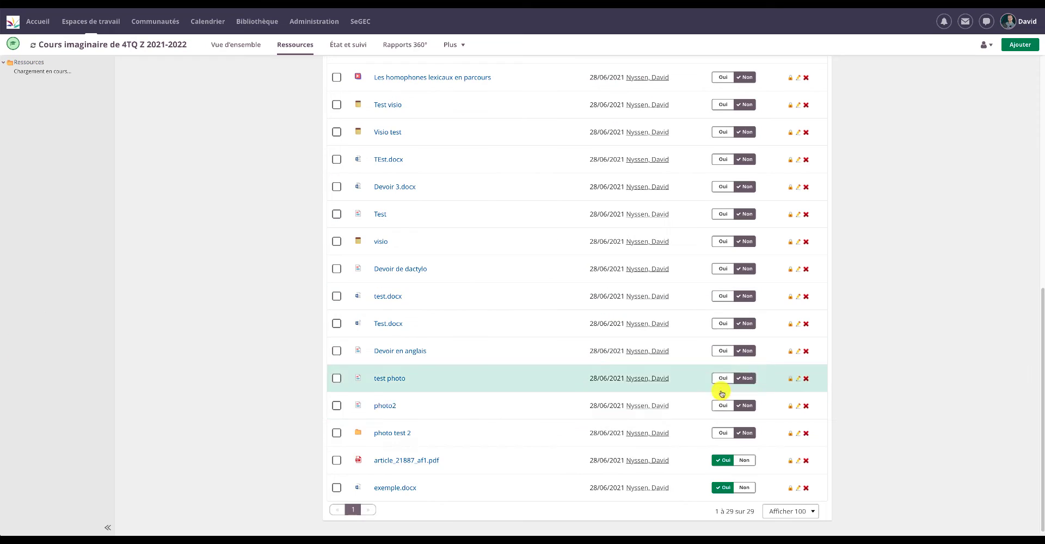
left_click(727, 463)
left_click(727, 489)
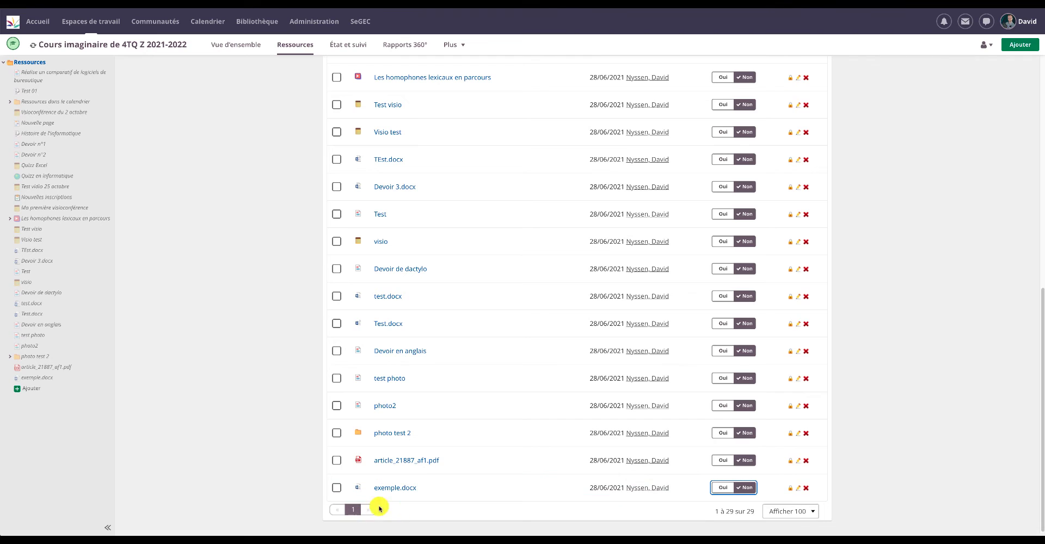
scroll(430, 400, "up", 2)
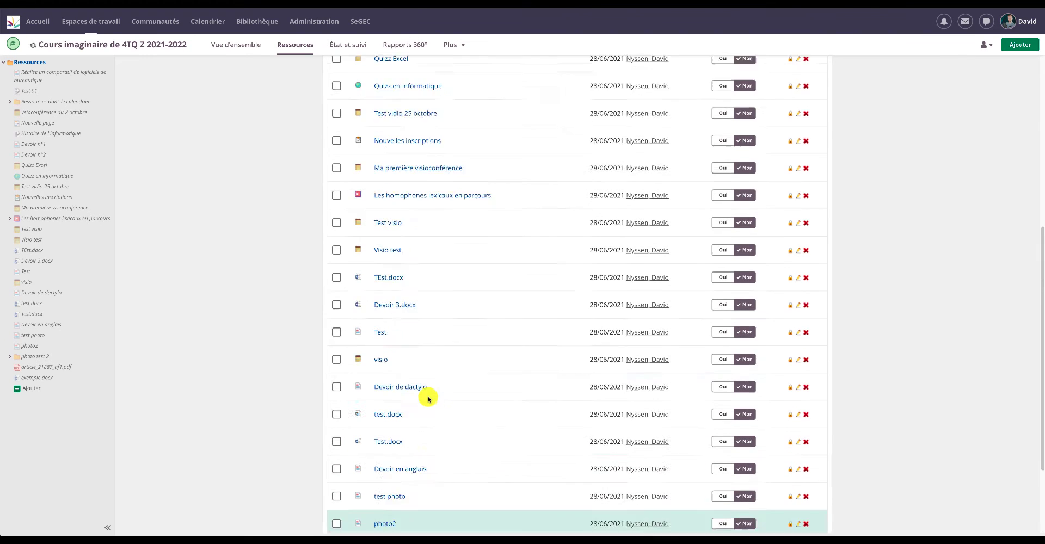
scroll(429, 399, "up", 6)
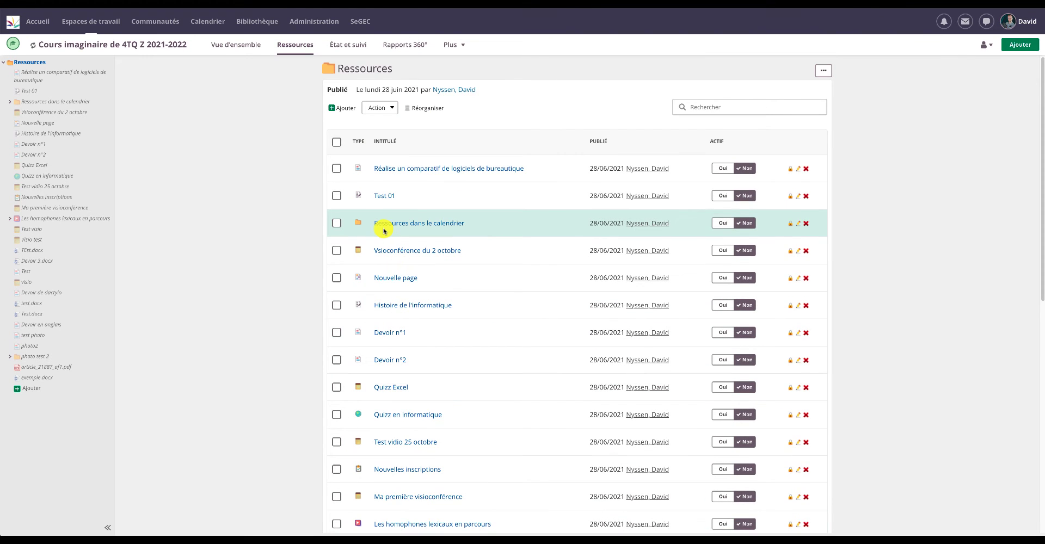
left_click(325, 68)
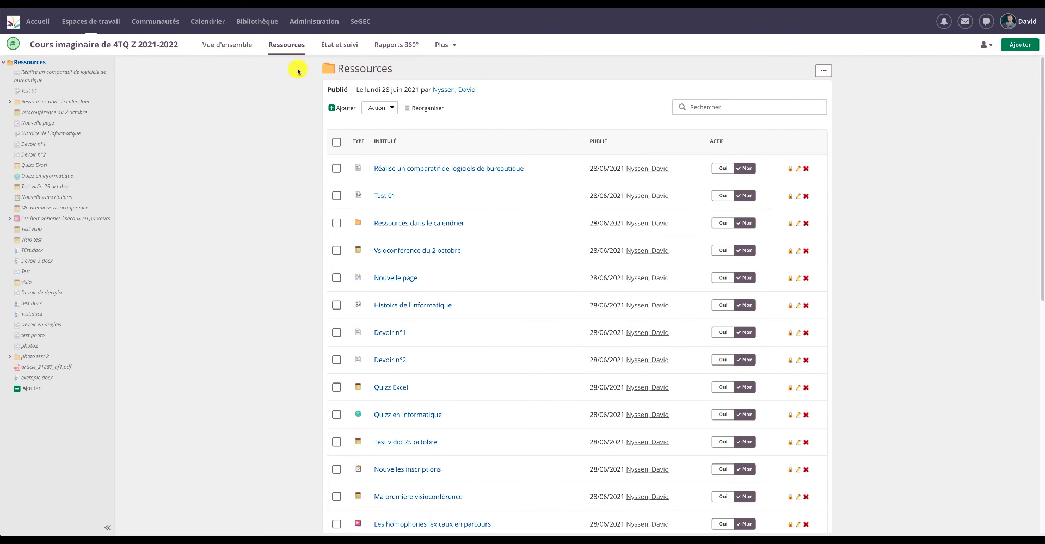
- Check the new workspace's evaluation report and participant list, and return to its overview
left_click(343, 47)
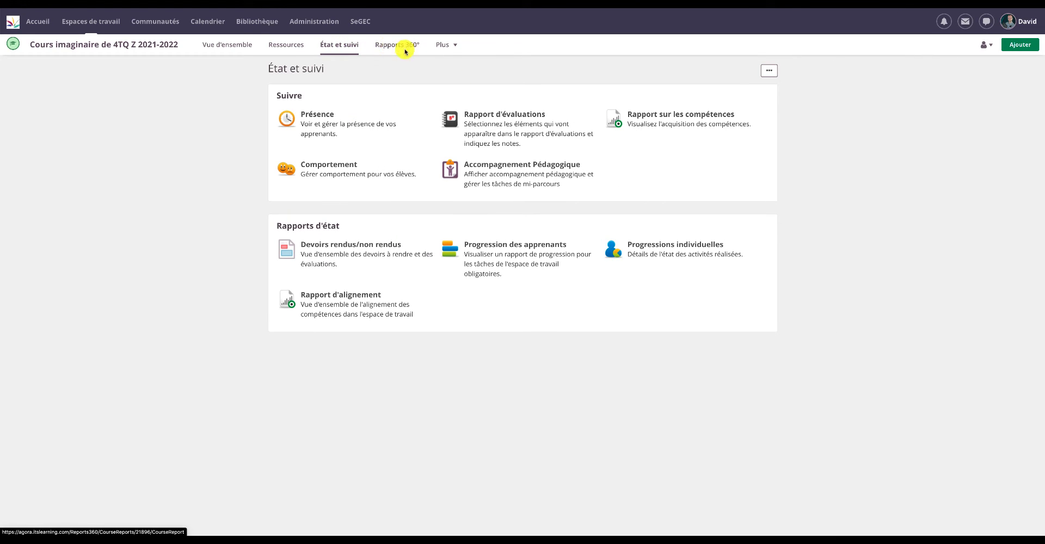
left_click(495, 128)
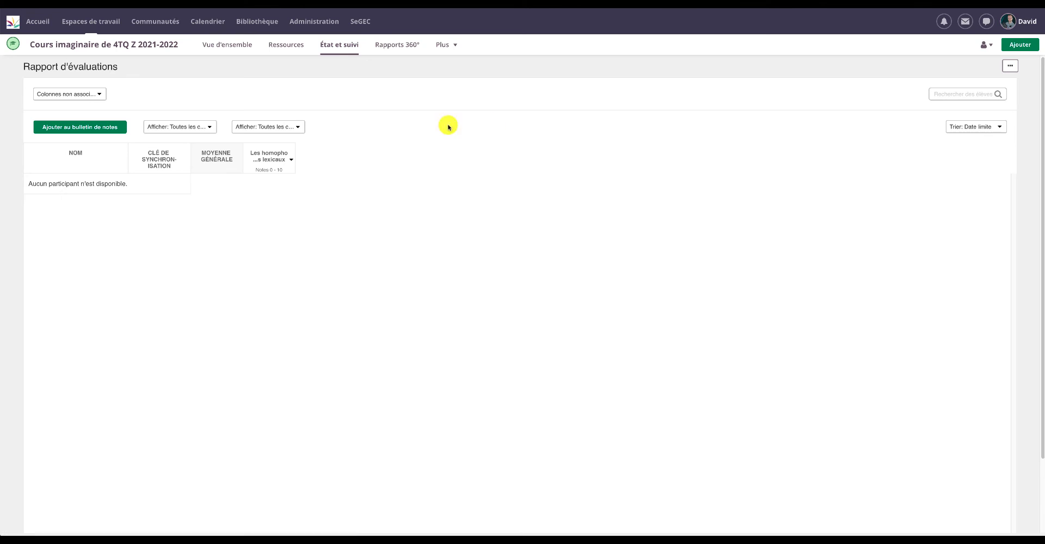
left_click(444, 44)
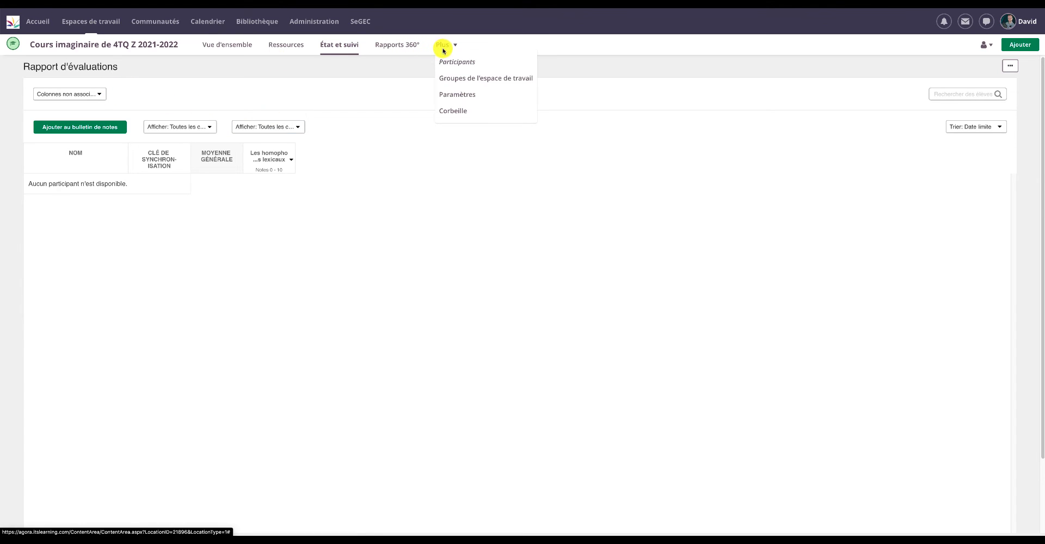
left_click(447, 64)
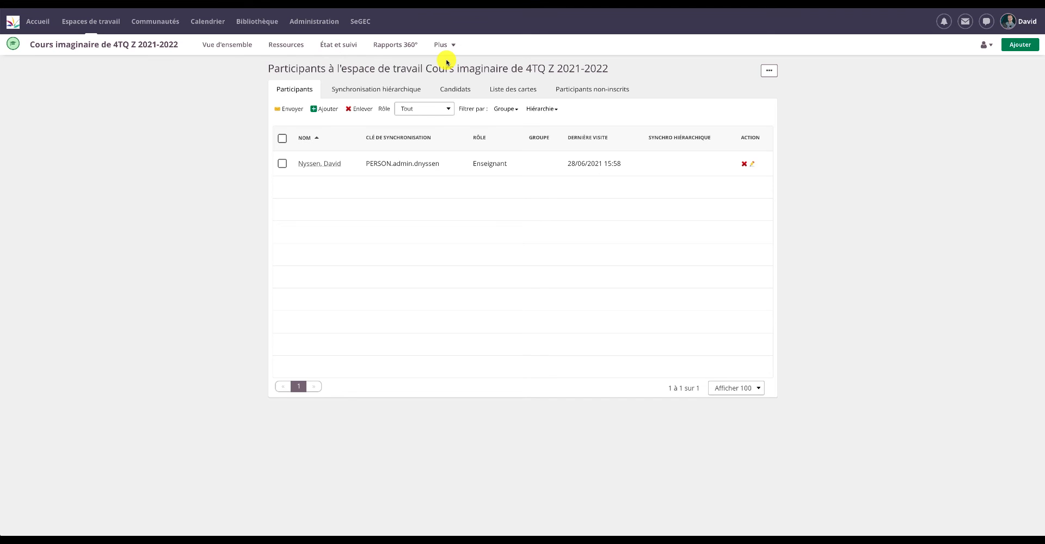
left_click(231, 43)
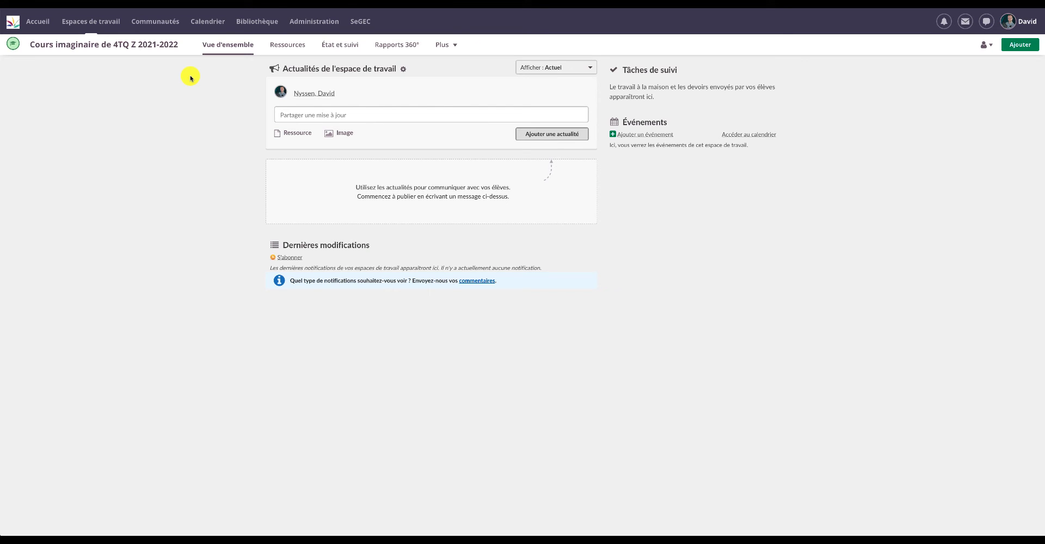
- Return to the home page and open the properties and functions settings of the Cours imaginaire de 4TQZ workspace
left_click(91, 21)
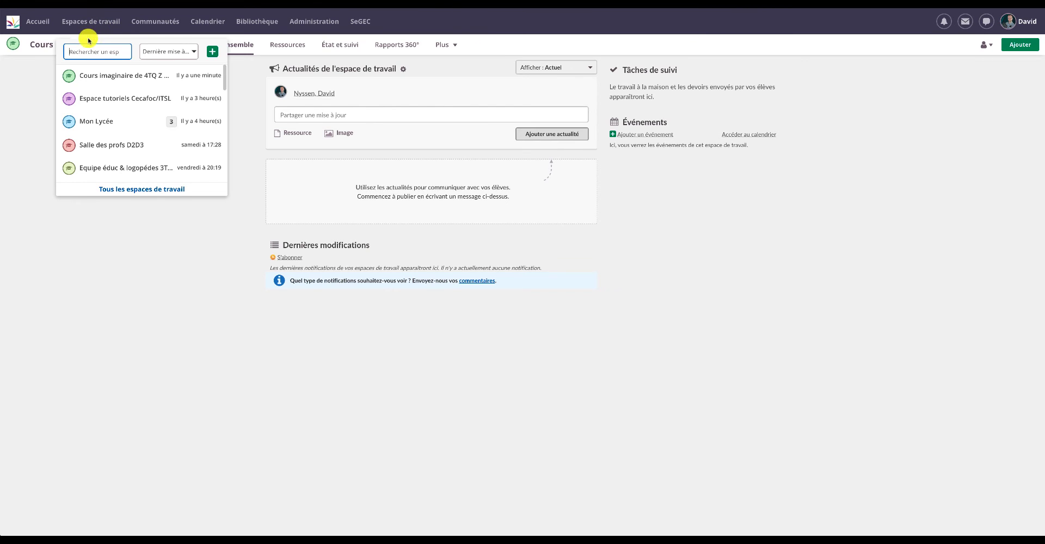
left_click(38, 21)
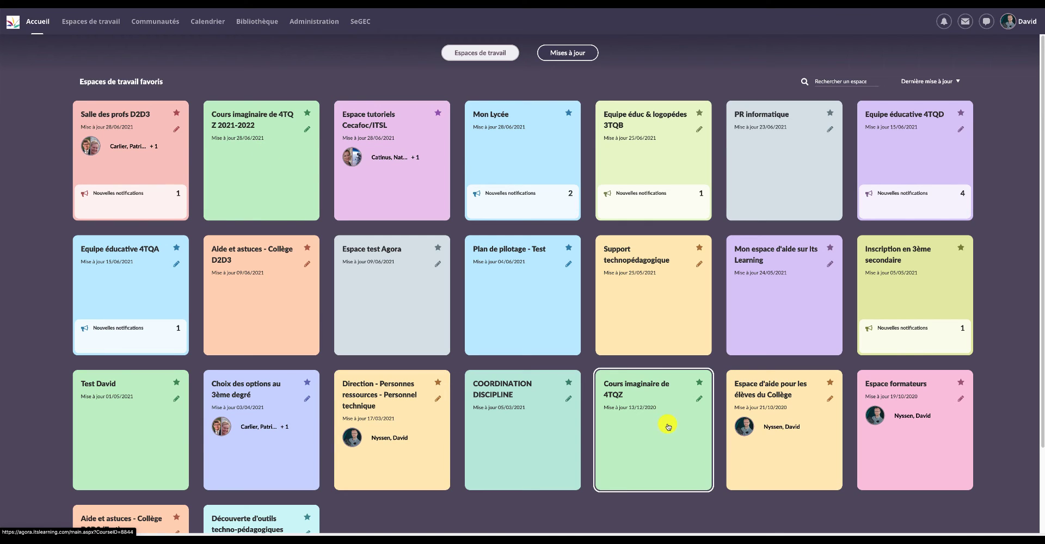
left_click(629, 432)
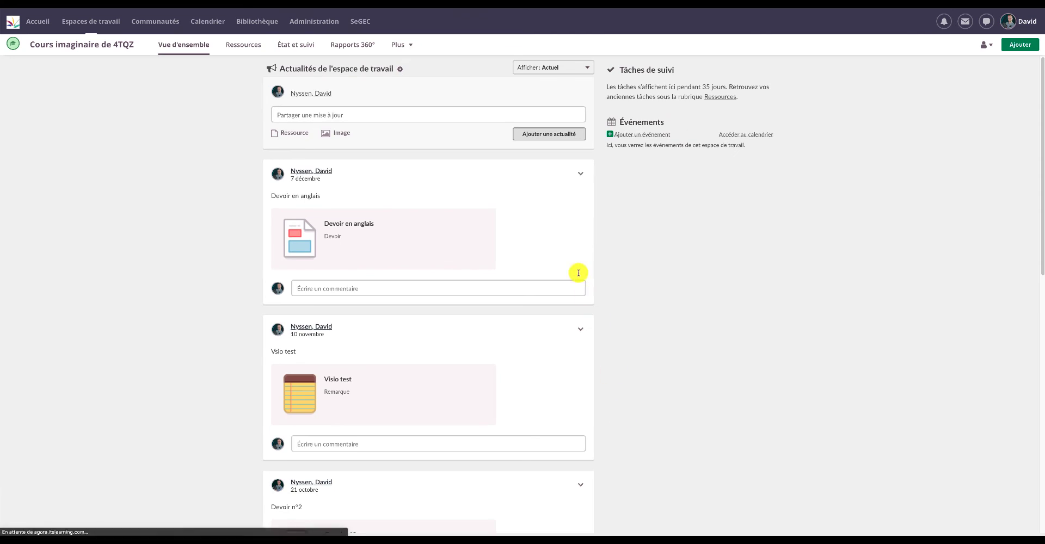
left_click(396, 49)
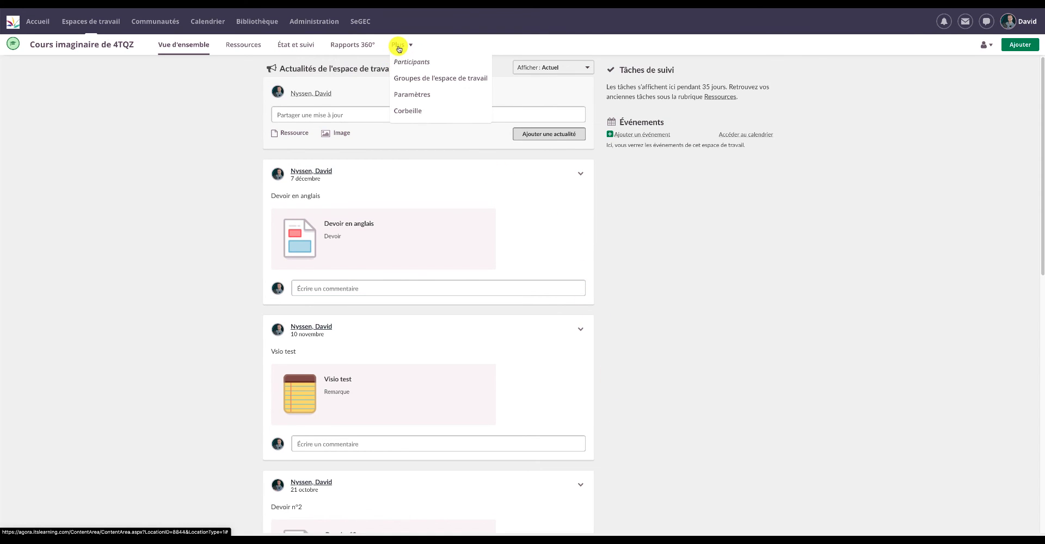
left_click(411, 96)
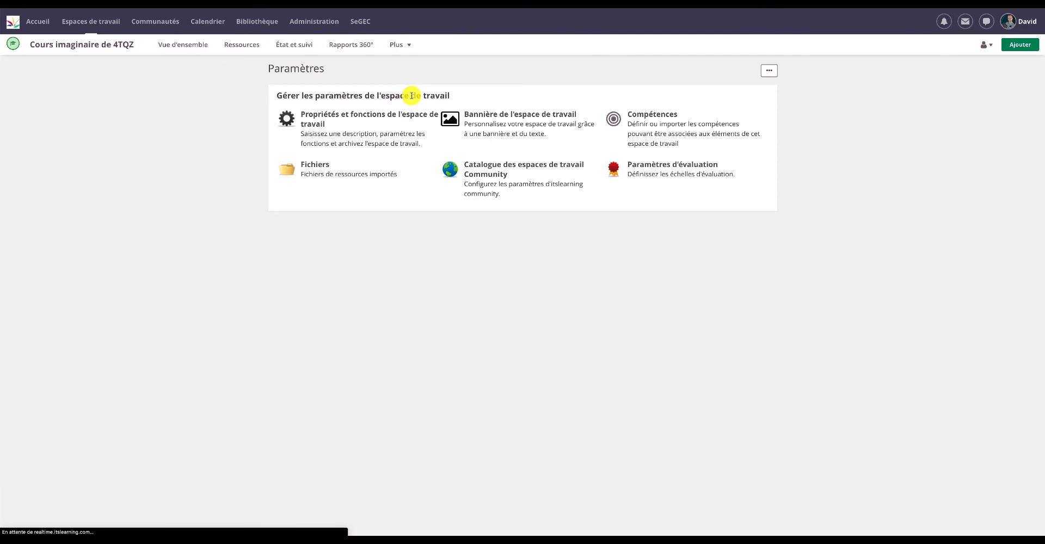
left_click(346, 132)
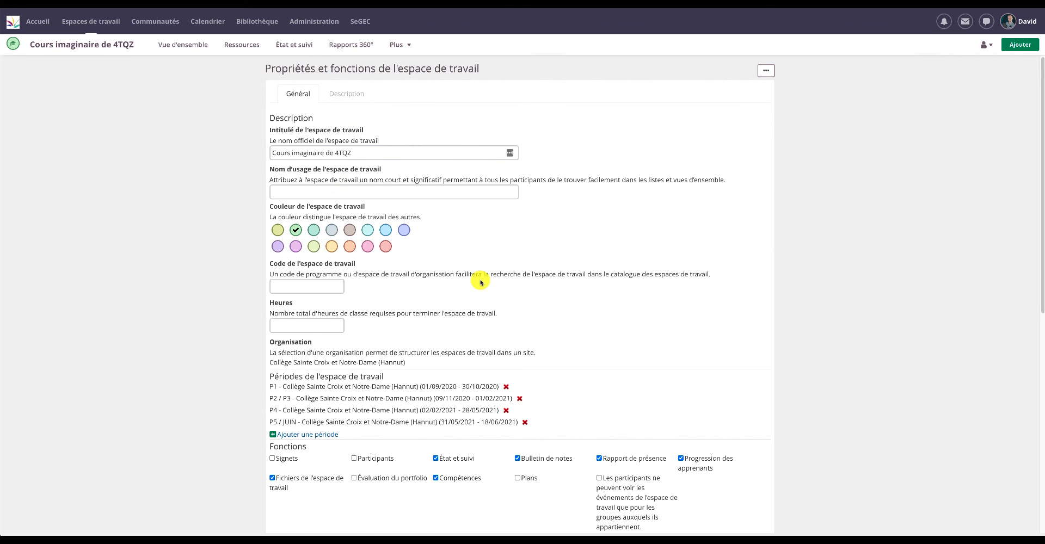
- Turn off the Rapport de présence function for Cours imaginaire de 4TQZ and save the workspace properties
left_click(599, 459)
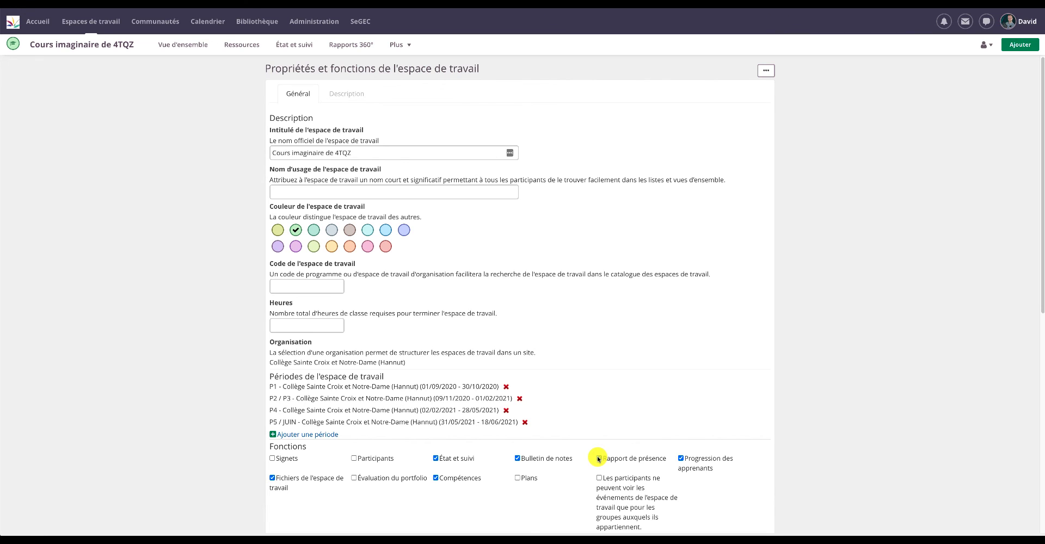
left_click(599, 459)
scroll(579, 444, "down", 6)
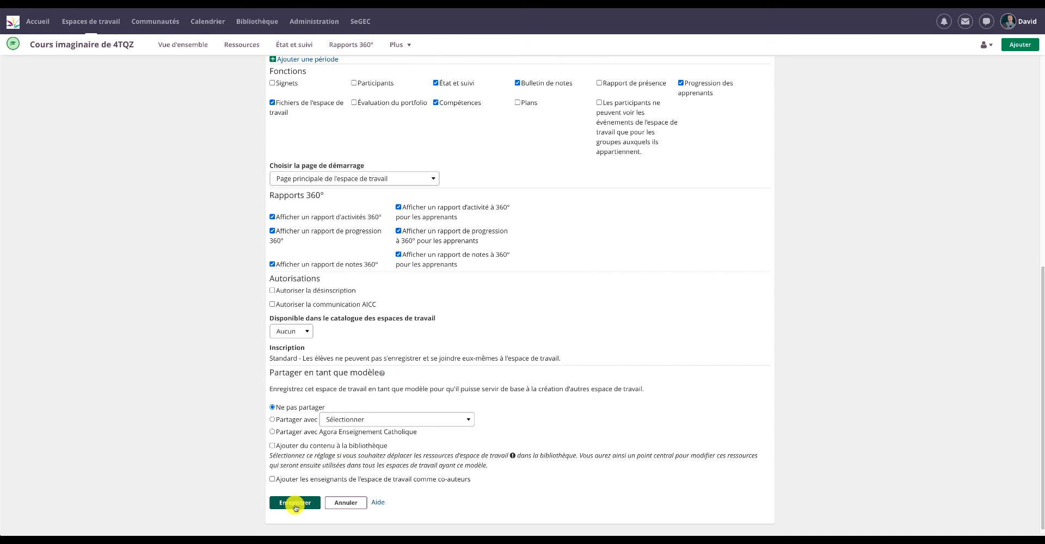
left_click(295, 504)
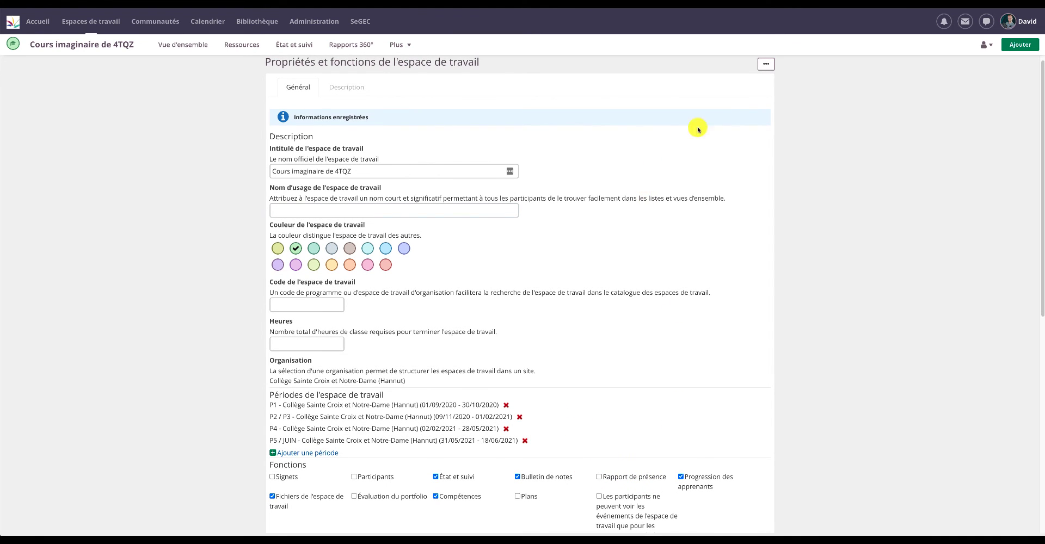
- Move the Cours imaginaire de 4TQZ workspace to the archive for all its participants
left_click(766, 65)
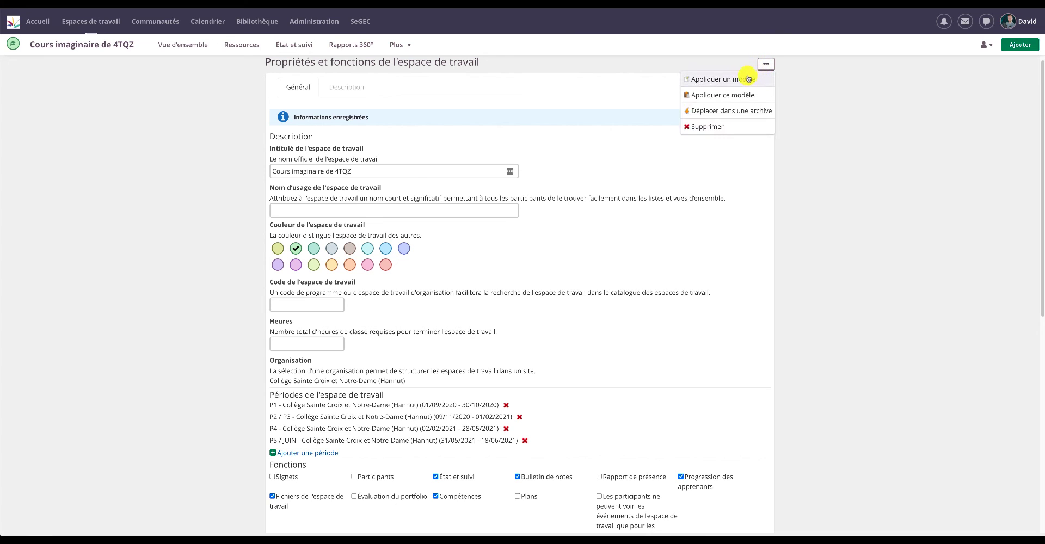
left_click(742, 114)
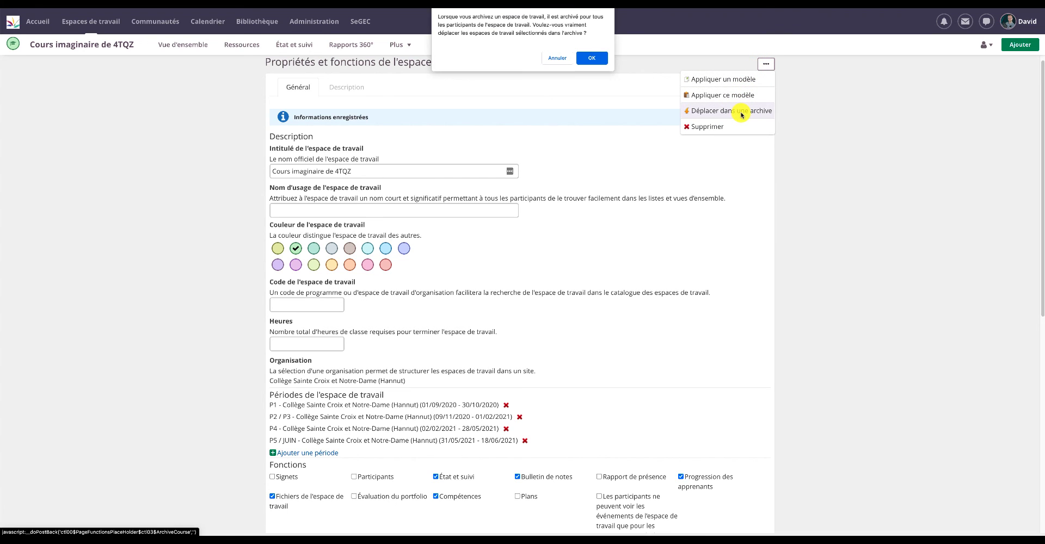
left_click(592, 58)
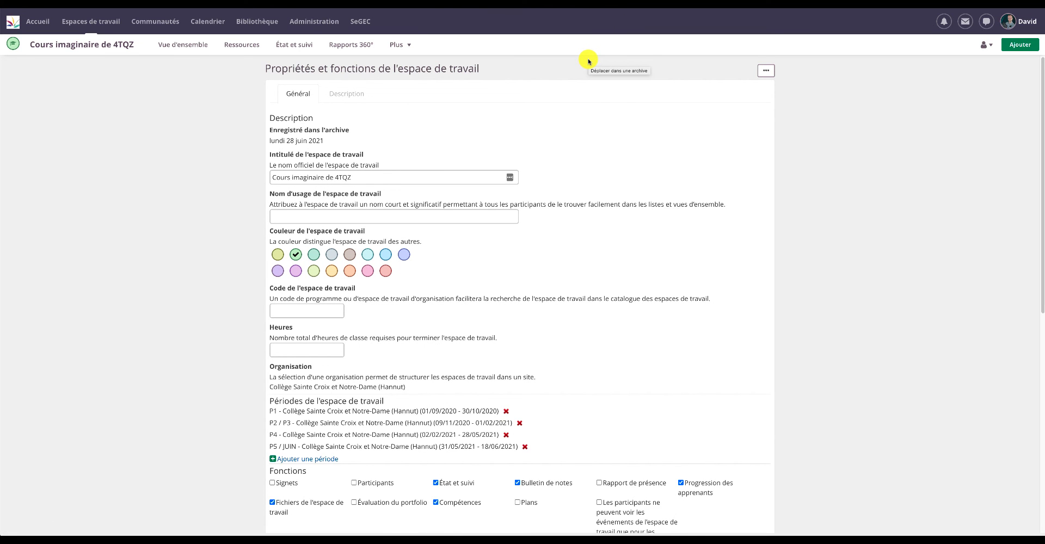
- Return to the home page and look through the favourite workspaces for the archived Cours imaginaire de 4TQZ
left_click(85, 24)
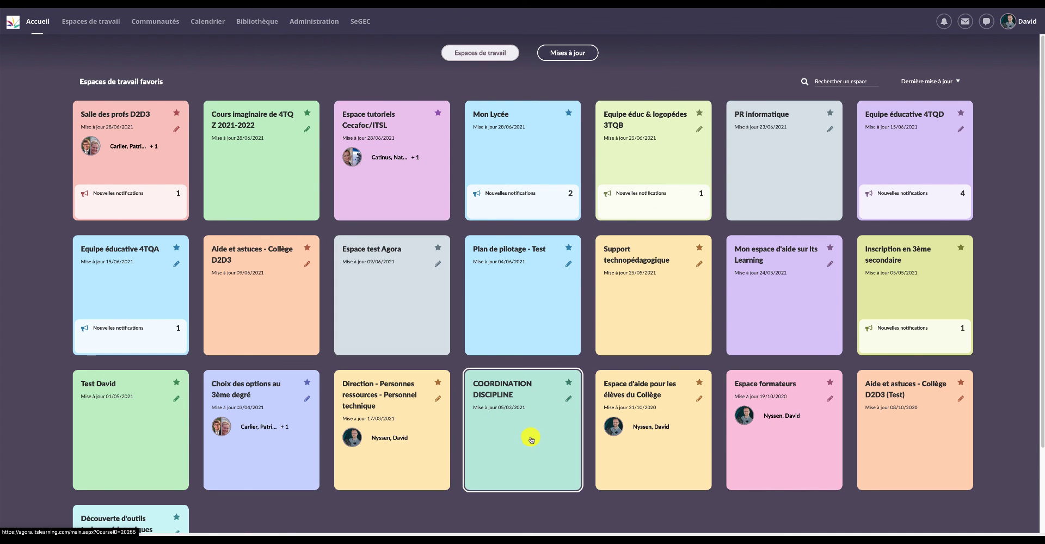
scroll(483, 416, "down", 2)
scroll(483, 413, "up", 2)
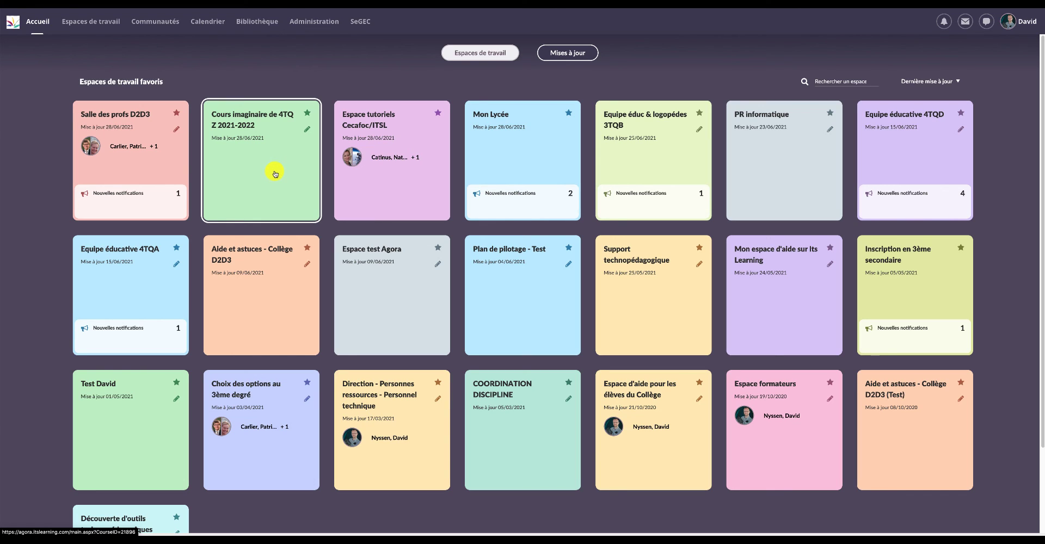
- Open the full list of workspaces and filter it to show only those with the Archivé status
left_click(100, 23)
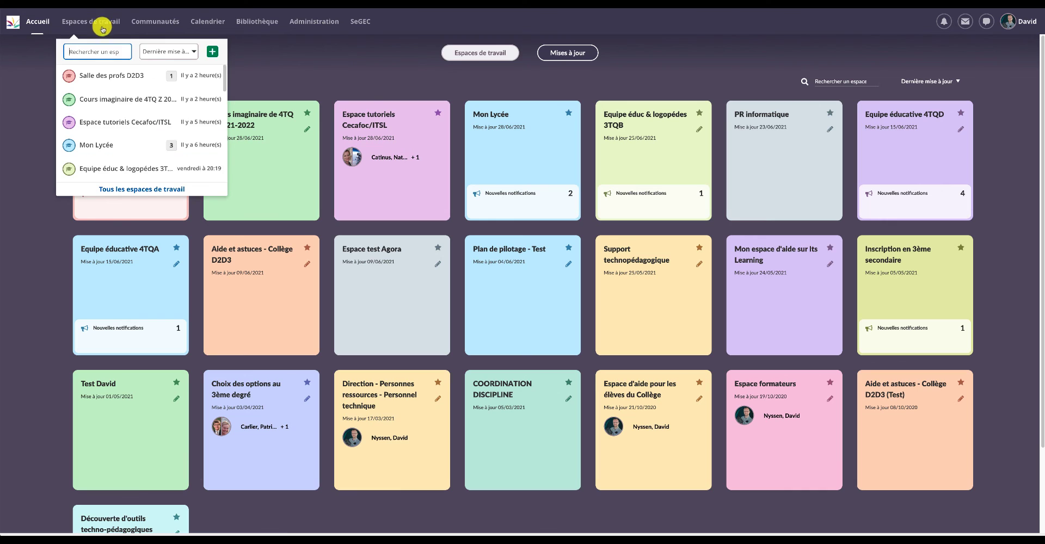
left_click(143, 189)
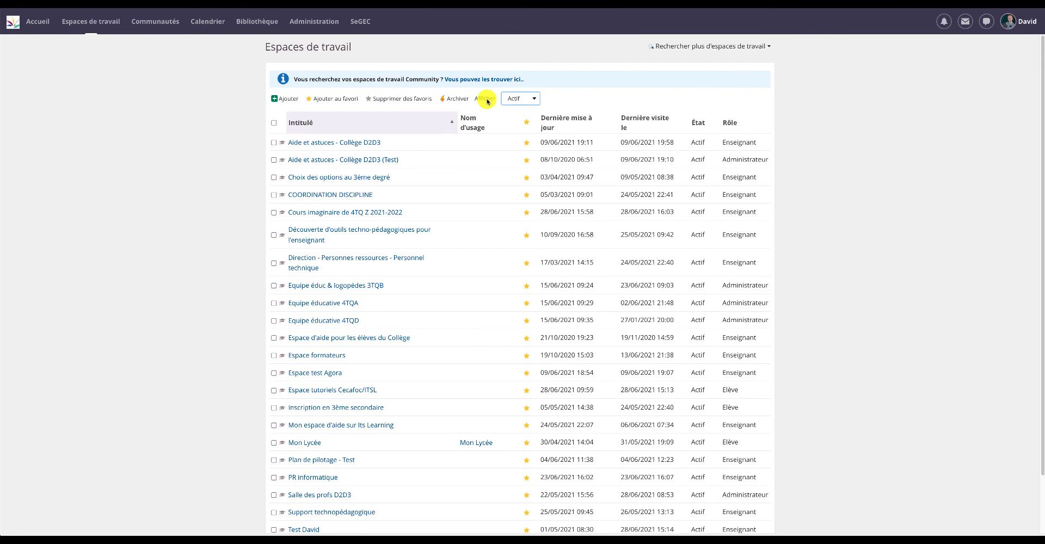
left_click(535, 99)
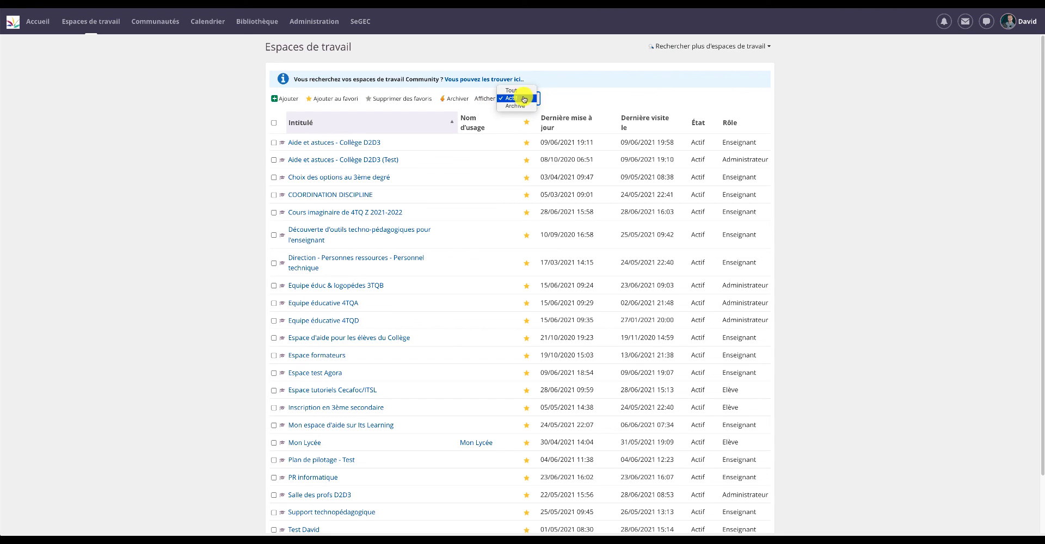
left_click(516, 106)
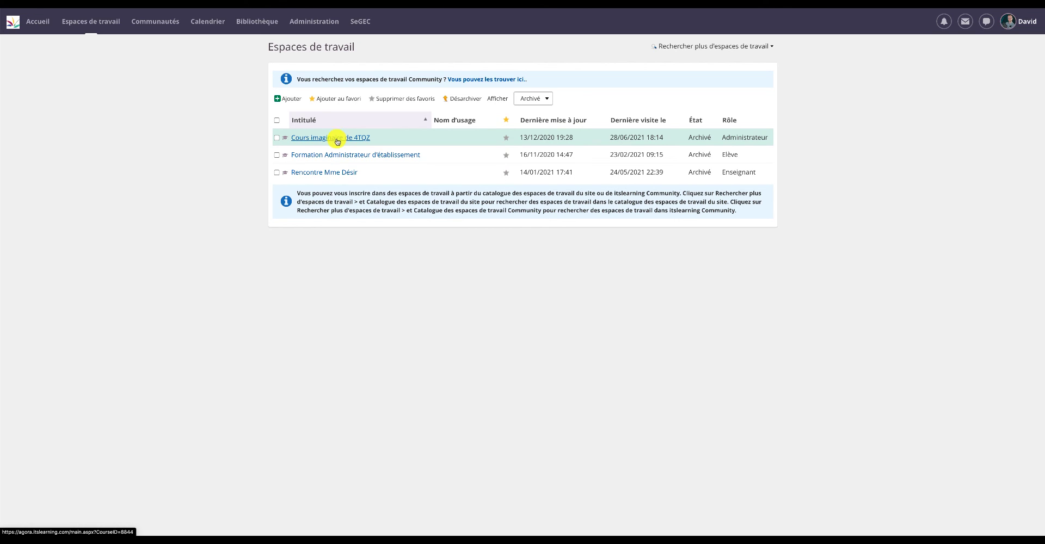
left_click(278, 138)
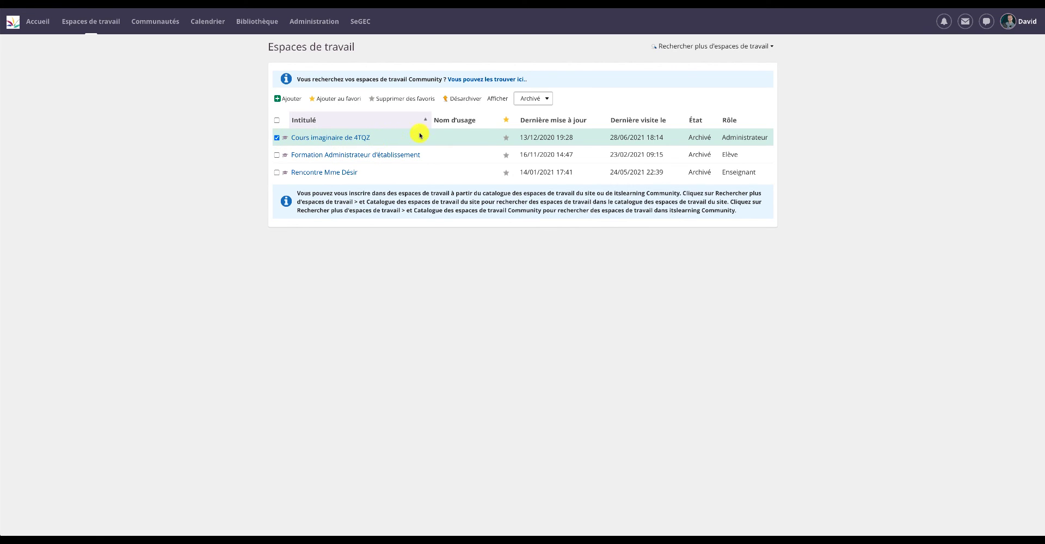
left_click(461, 99)
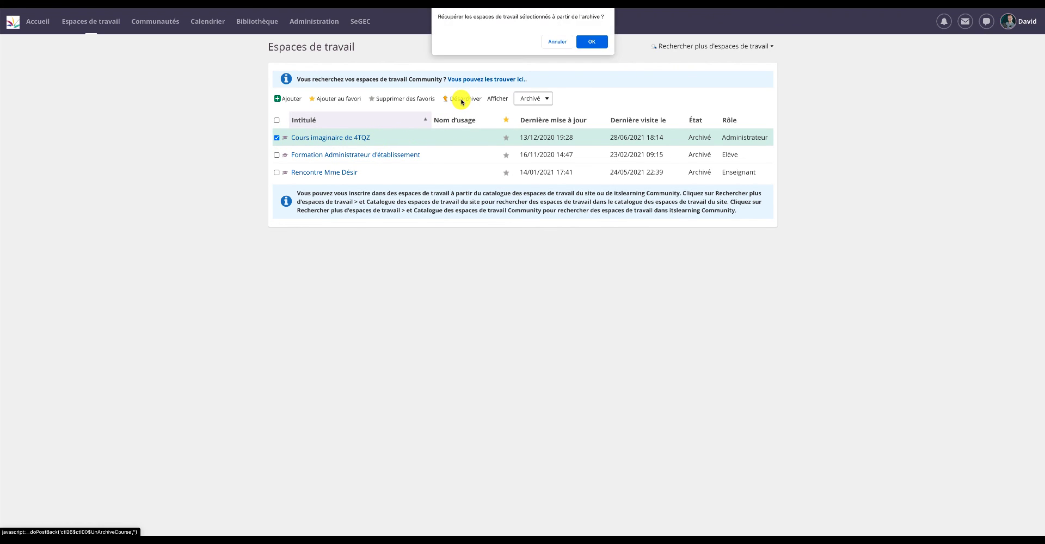
left_click(558, 43)
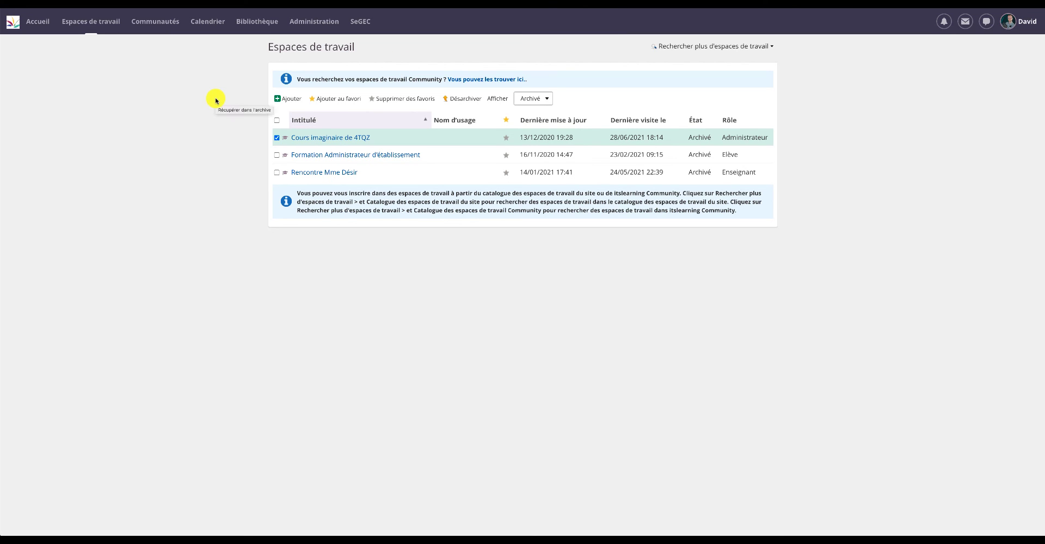